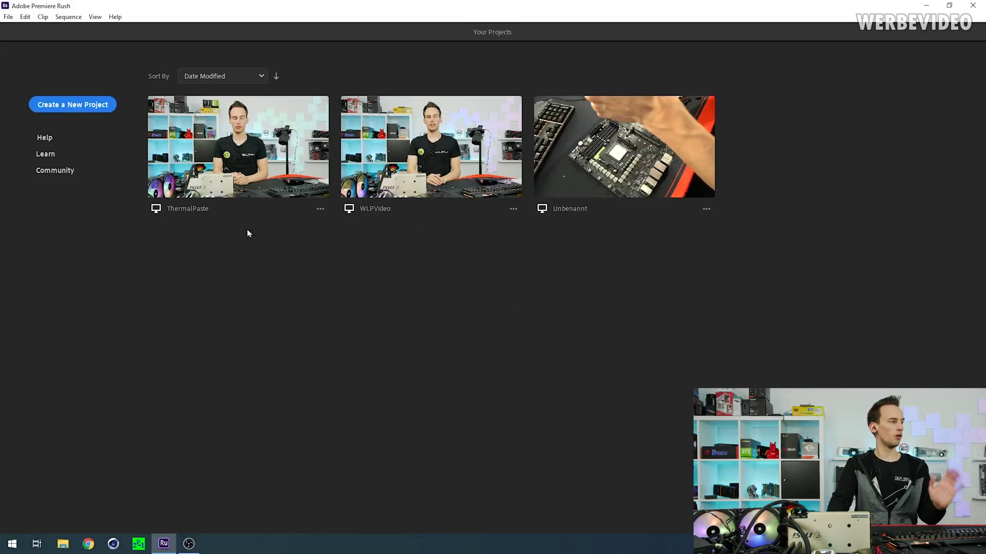
Create a project named ThermalPasteTutorial from the 1-Intro-DE clip in Dokumente > RushMaterial
click(90, 106)
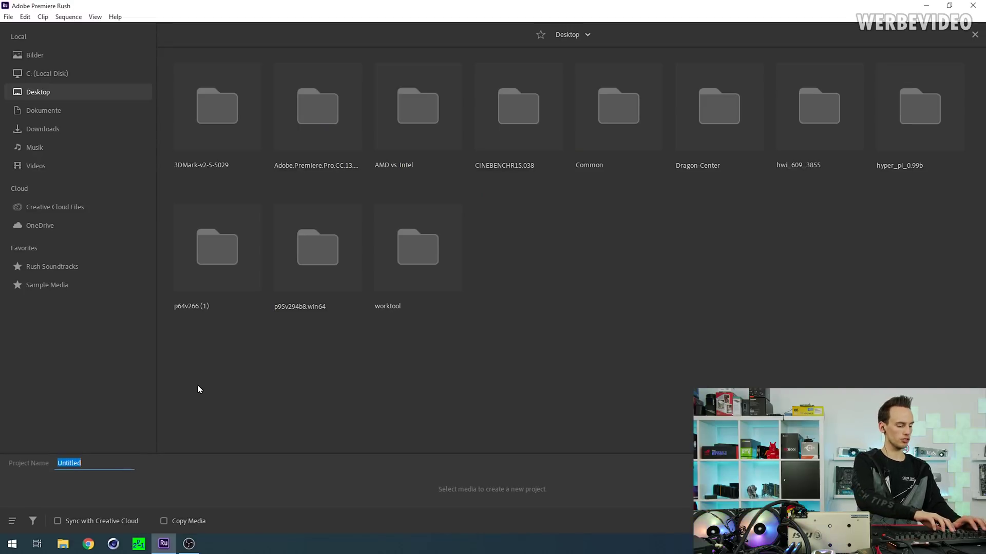
text(Ther)
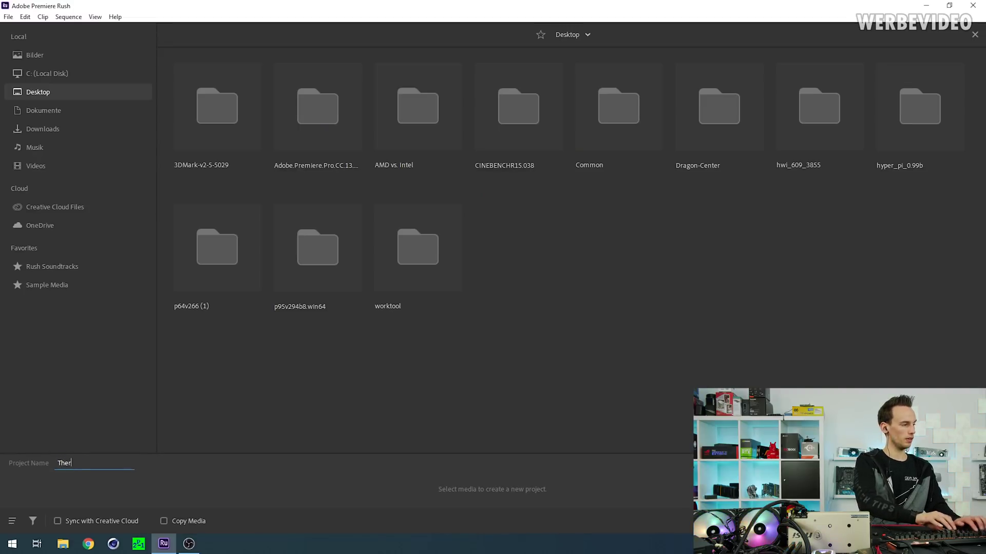
text(malPasteTuto)
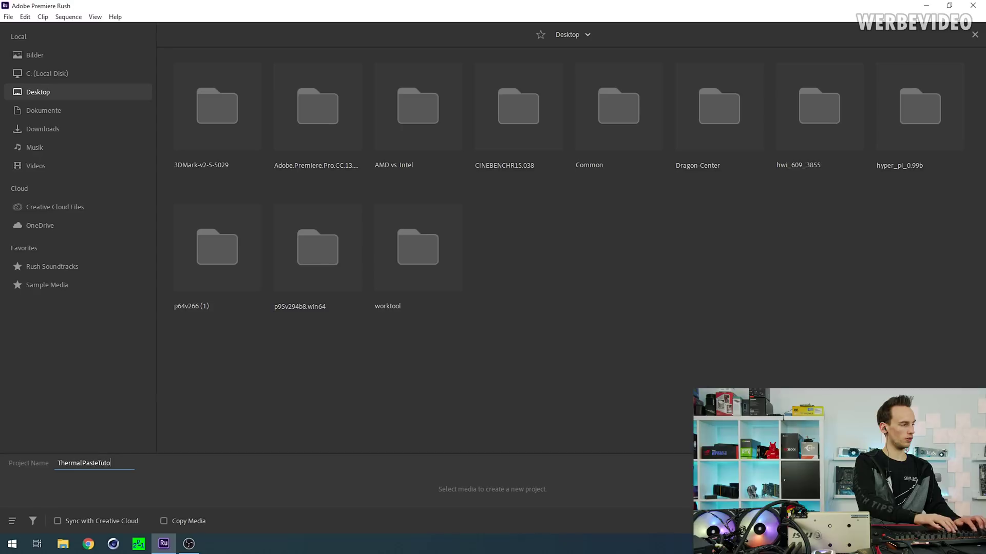
text(rial)
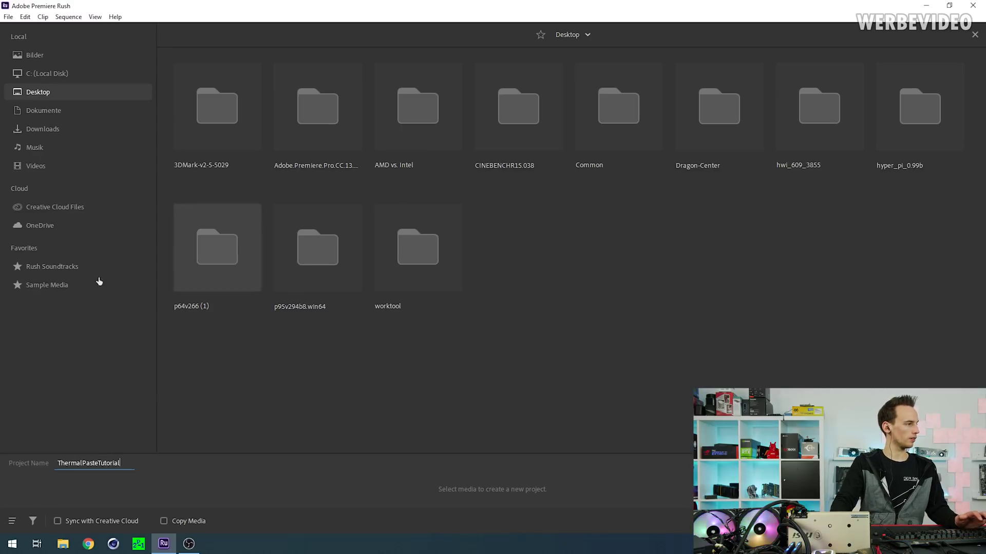
click(77, 114)
scroll(515, 314, down, 3)
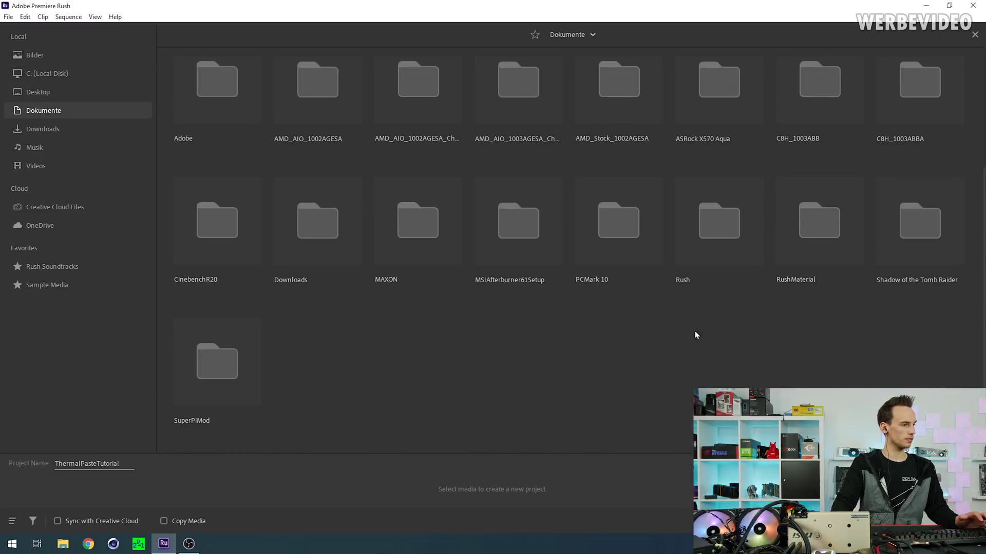
double_click(821, 223)
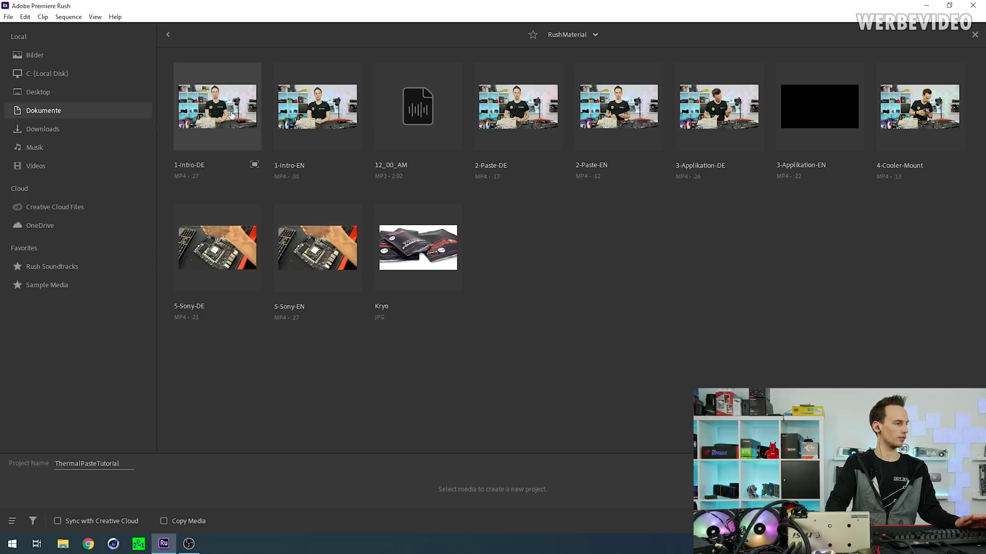
click(220, 126)
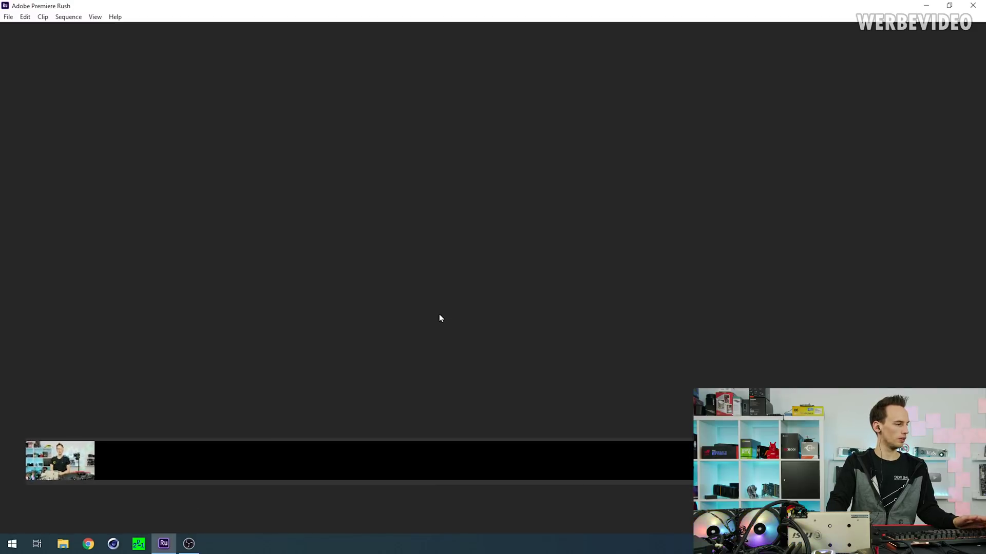
Expand the intro clip's audio waveform and show the per-track lock, mute and visibility controls
scroll(388, 431, down, 5)
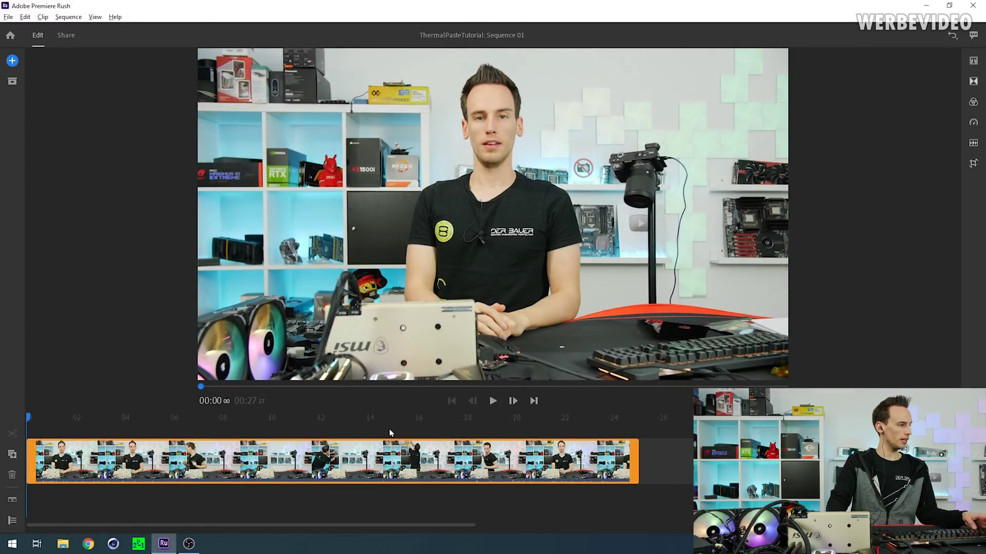
mouse_move(203, 459)
mouse_down()
mouse_move(397, 461)
mouse_move(204, 472)
mouse_up()
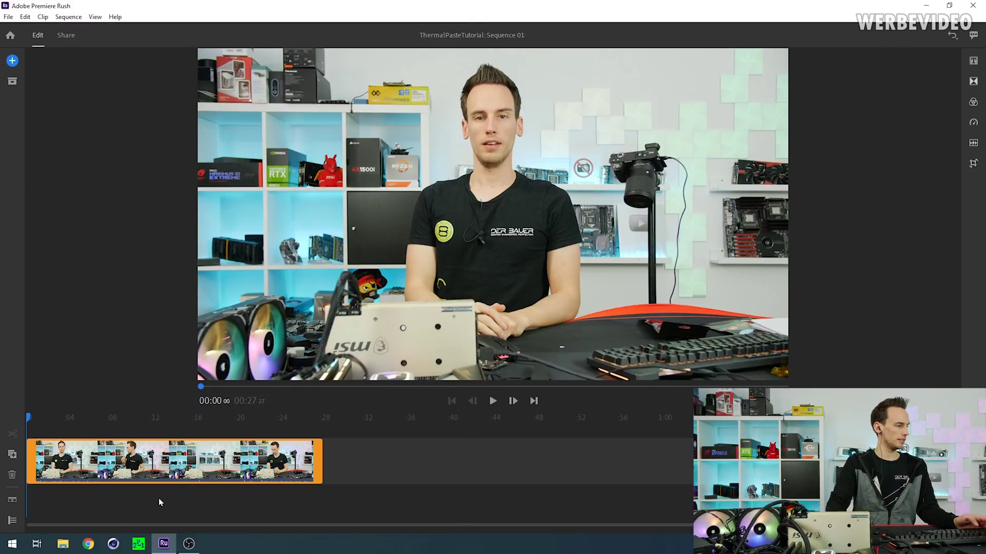
click(12, 501)
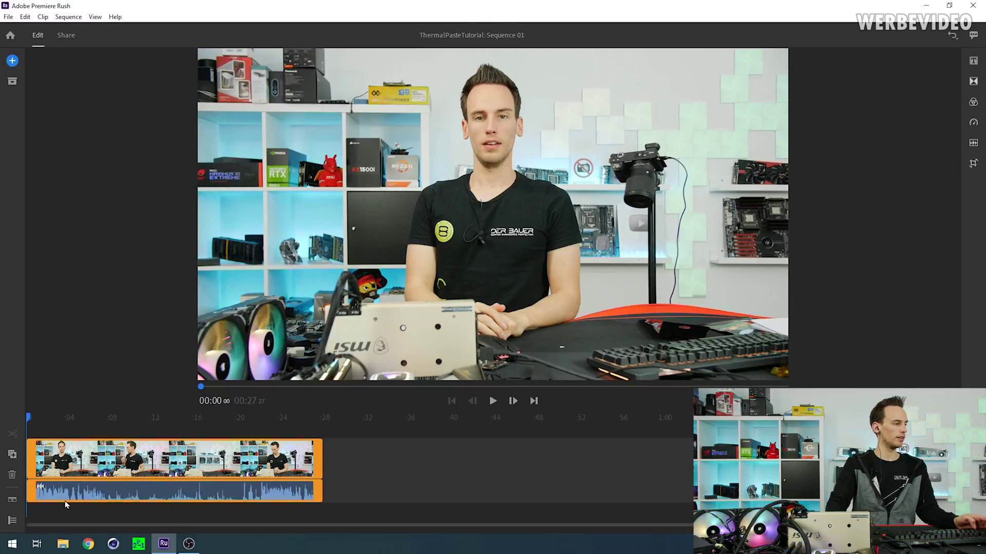
click(12, 521)
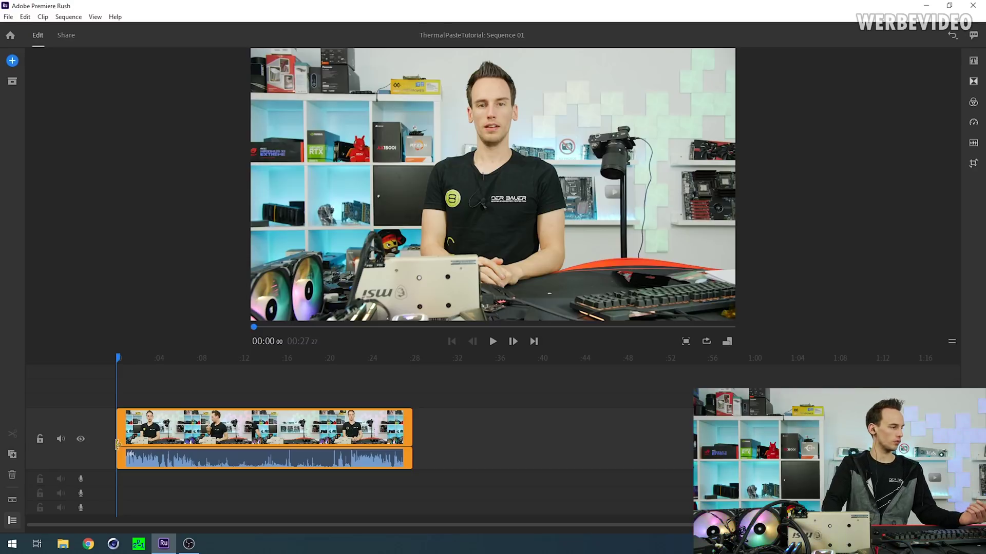
click(40, 439)
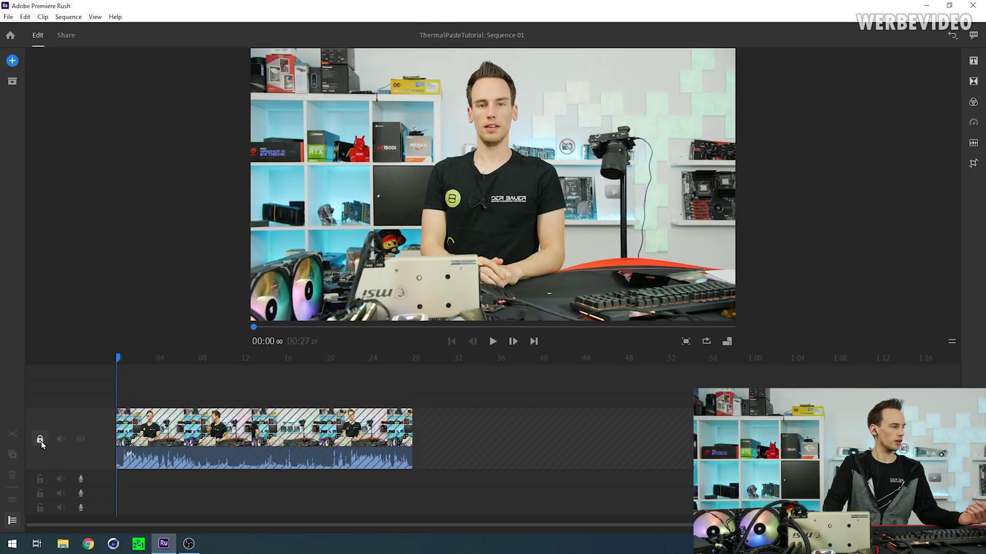
click(40, 439)
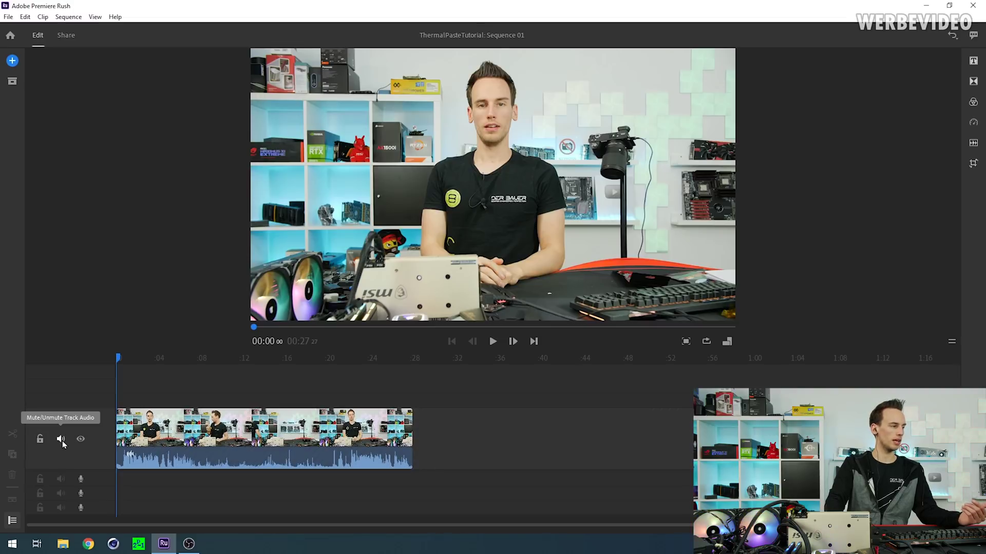
click(177, 445)
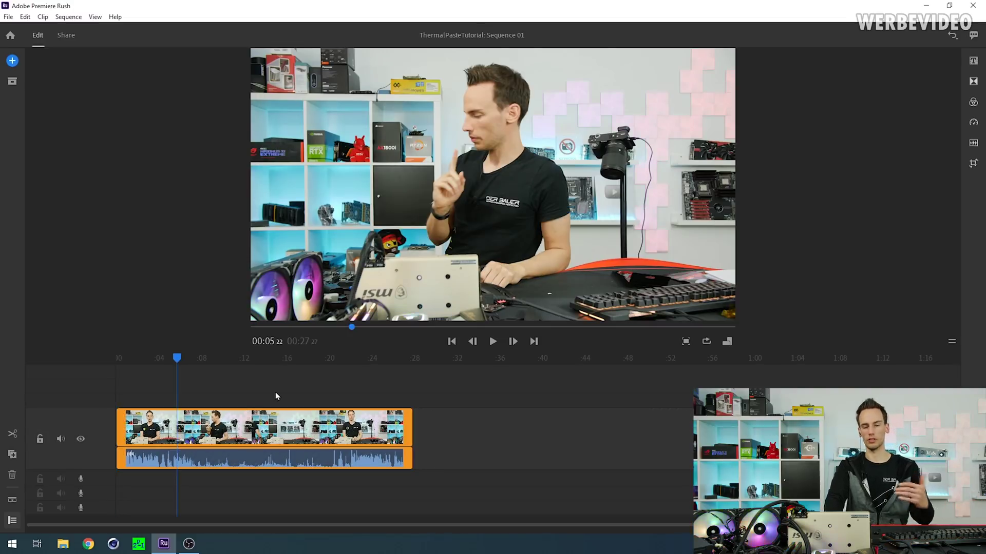
click(81, 439)
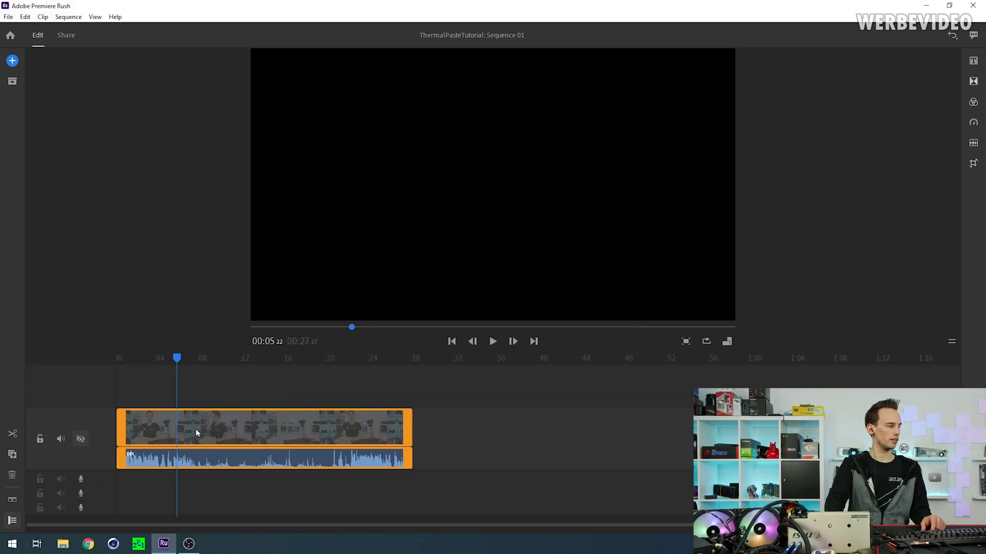
click(81, 439)
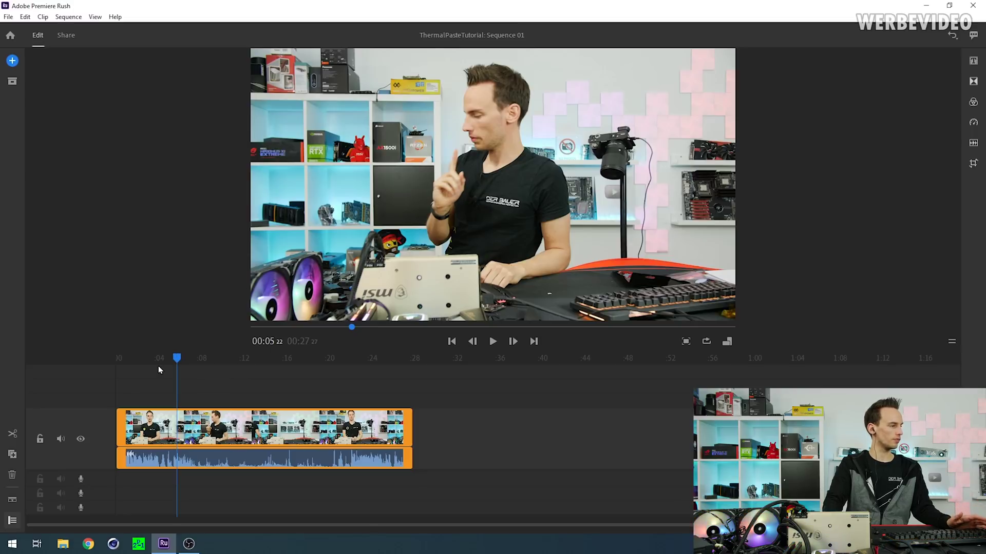
Play the intro clip from the start and park the playhead at about 00:21:28
drag(177, 359, 102, 360)
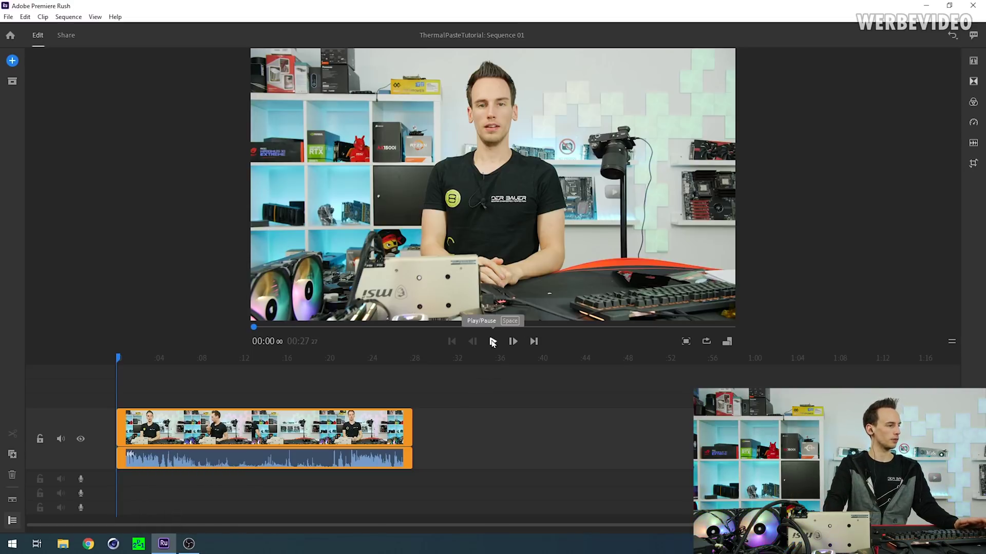
click(493, 341)
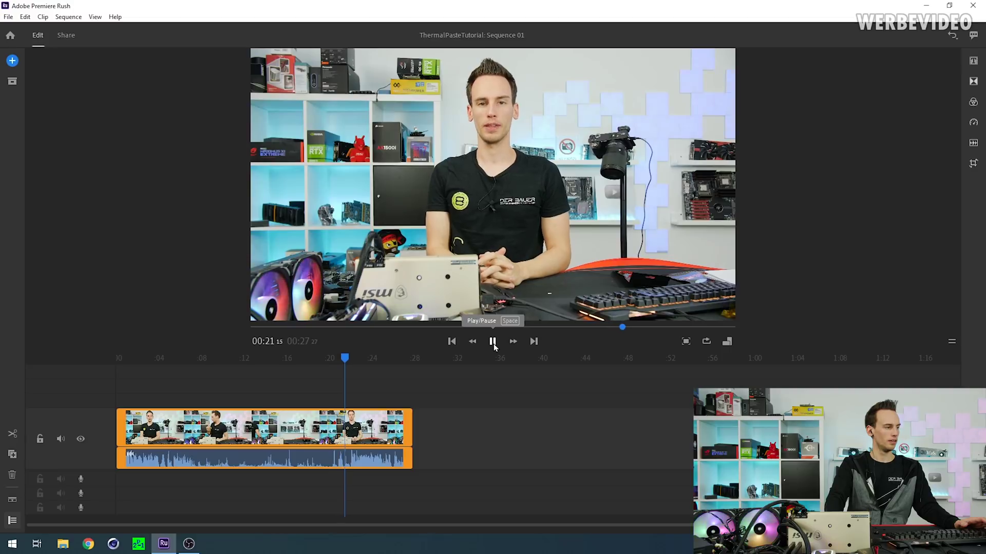
click(494, 346)
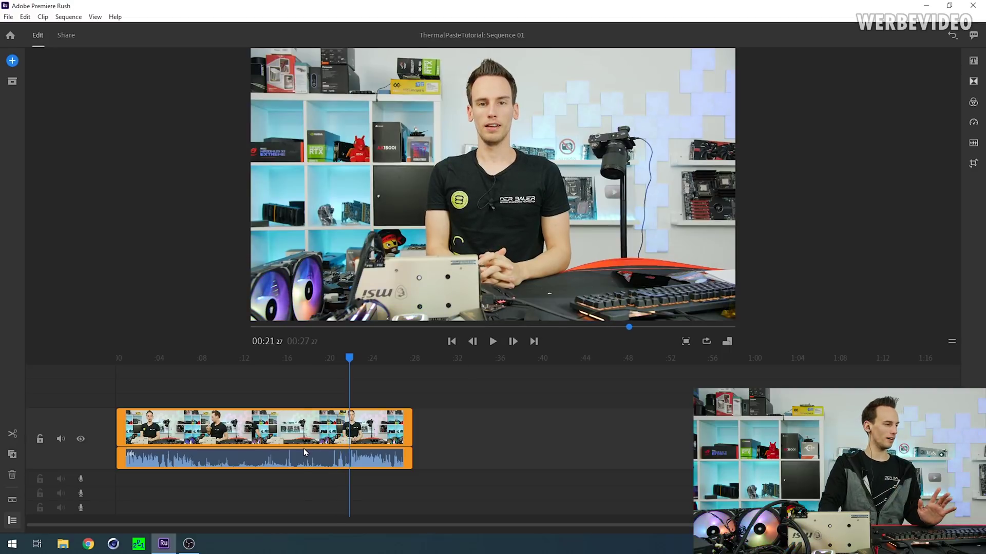
click(301, 358)
click(314, 358)
click(350, 358)
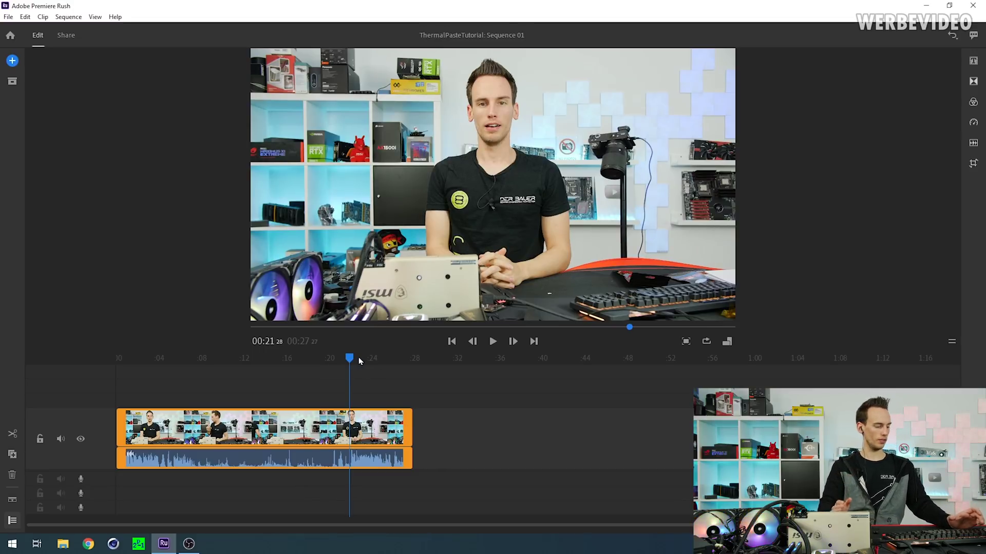
Split the intro clip at the playhead and delete the part before the cut
key(s)
click(261, 421)
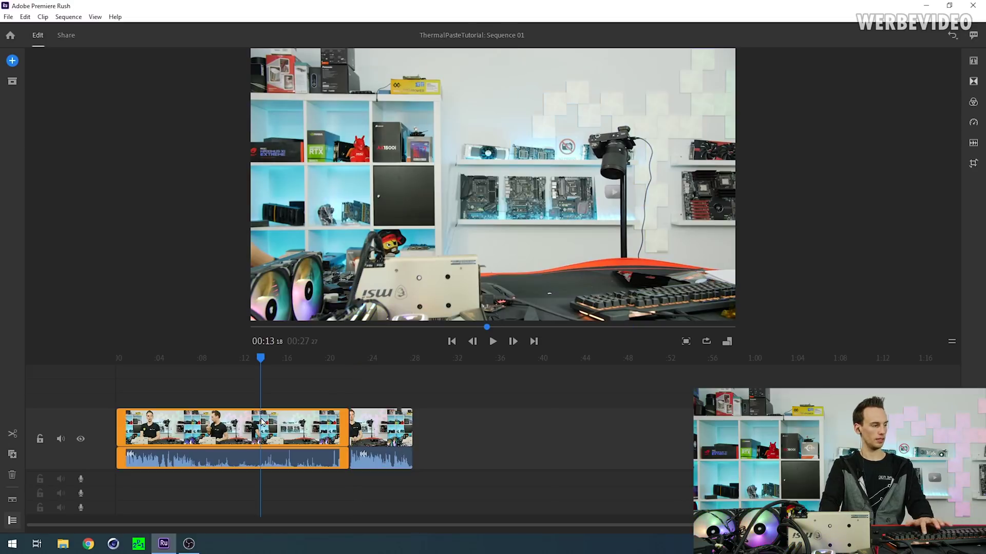
key(Delete)
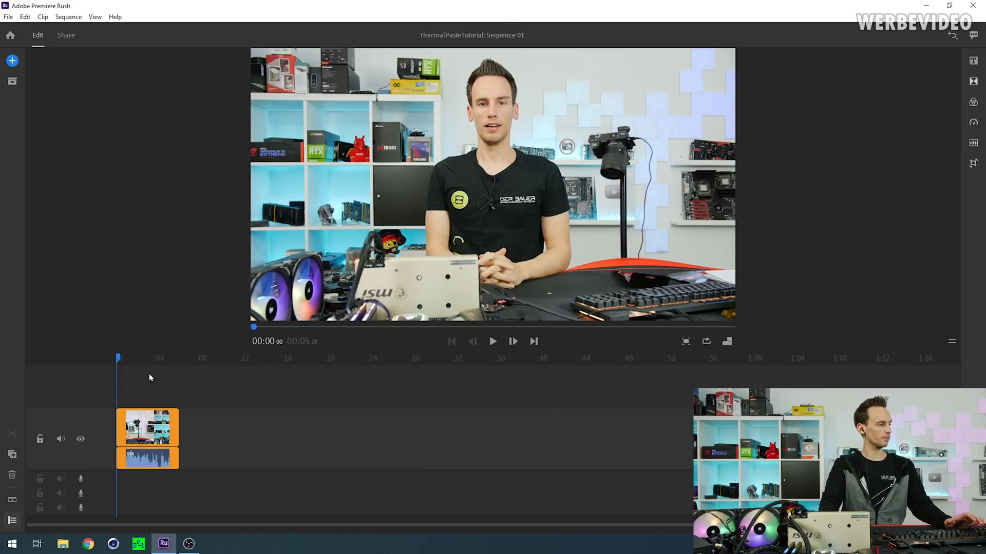
Play back the trimmed clip and leave the playhead at 00:03:00
click(491, 343)
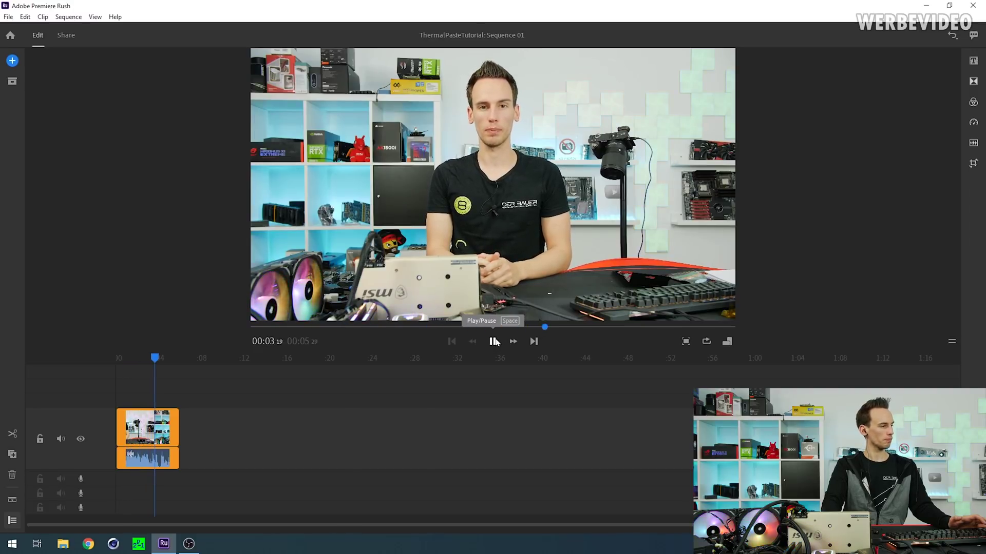
click(494, 341)
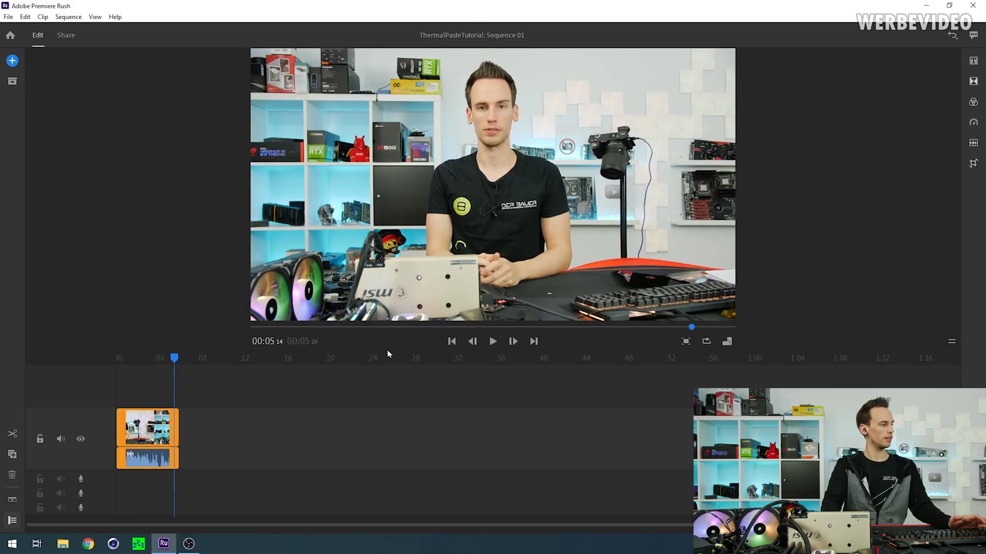
click(147, 359)
drag(146, 361, 145, 361)
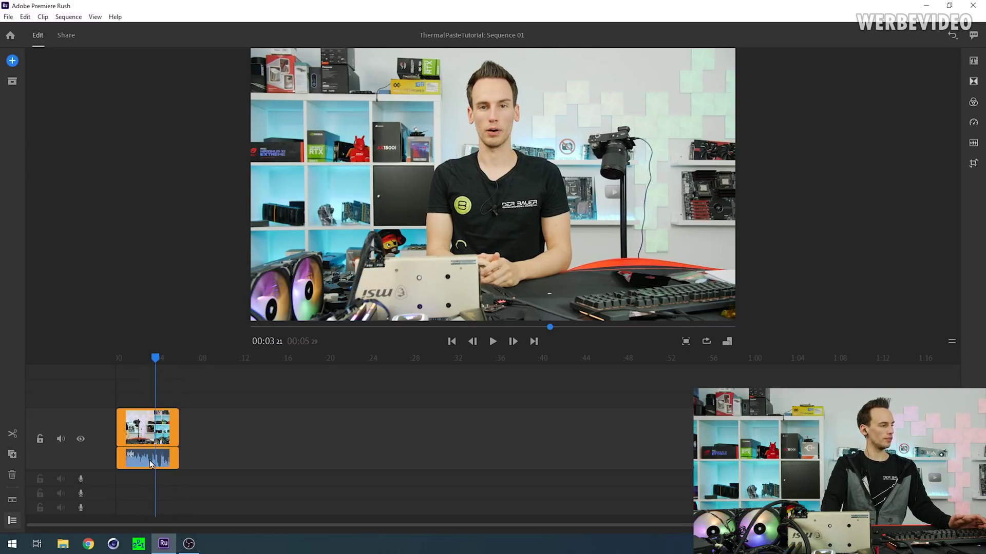
click(154, 403)
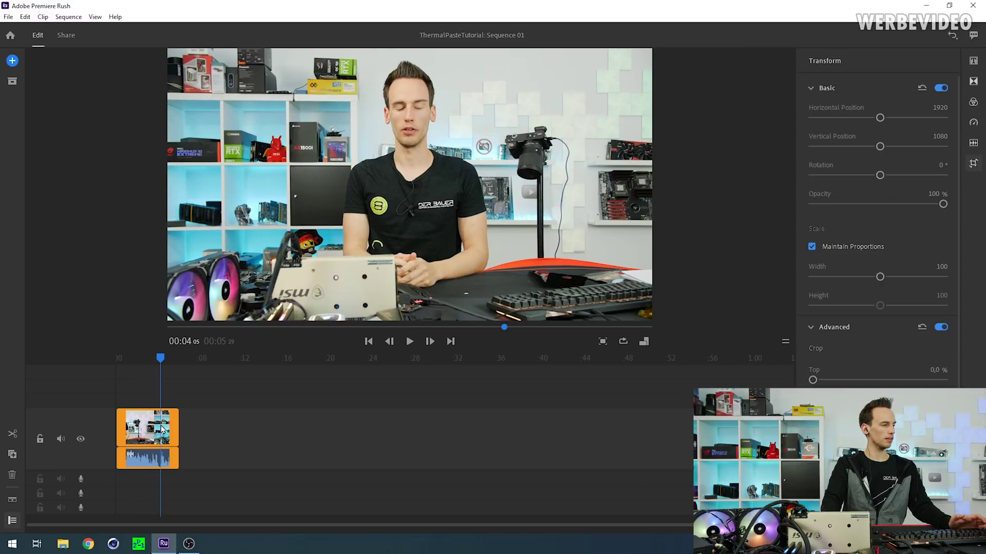
Turn off Auto volume in the intro clip's Audio settings
double_click(162, 430)
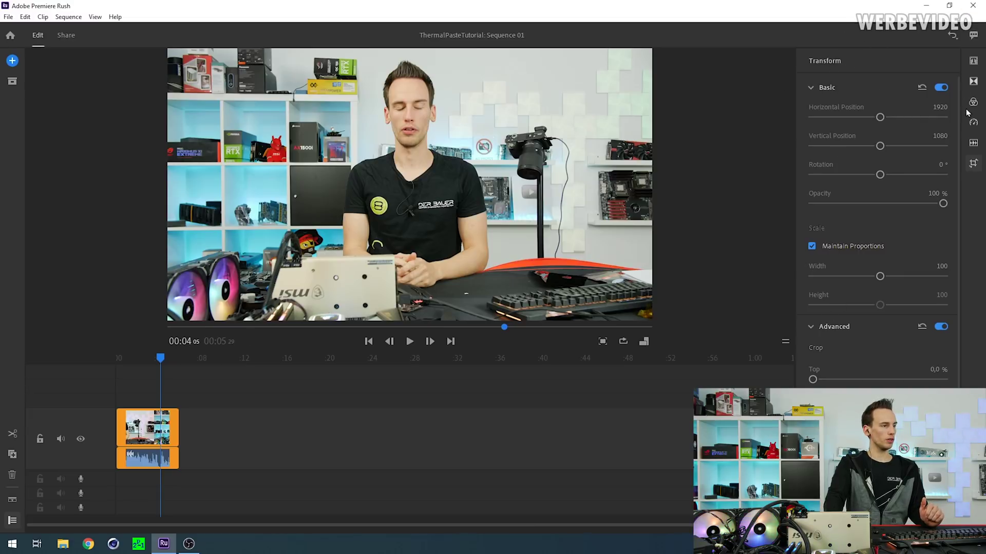
click(974, 143)
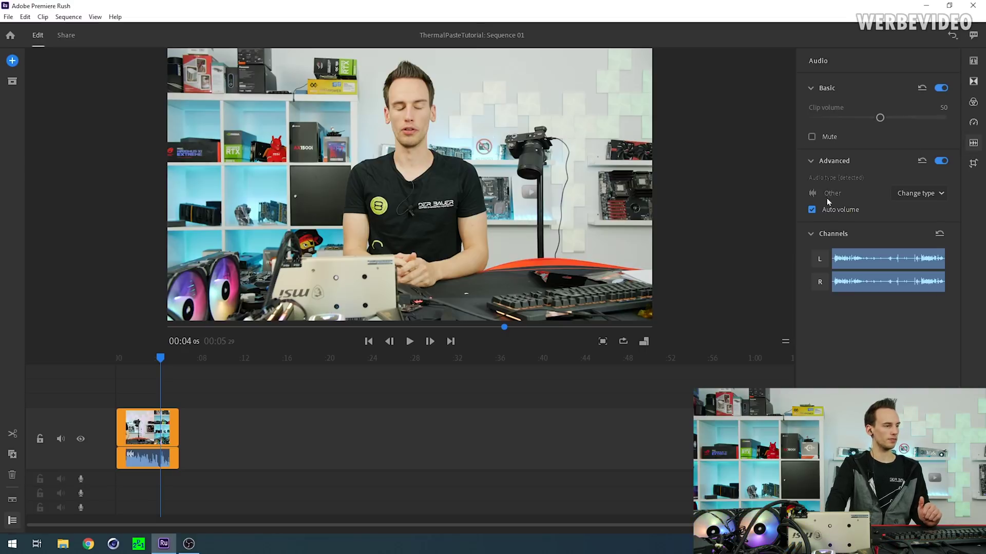
mouse_move(824, 211)
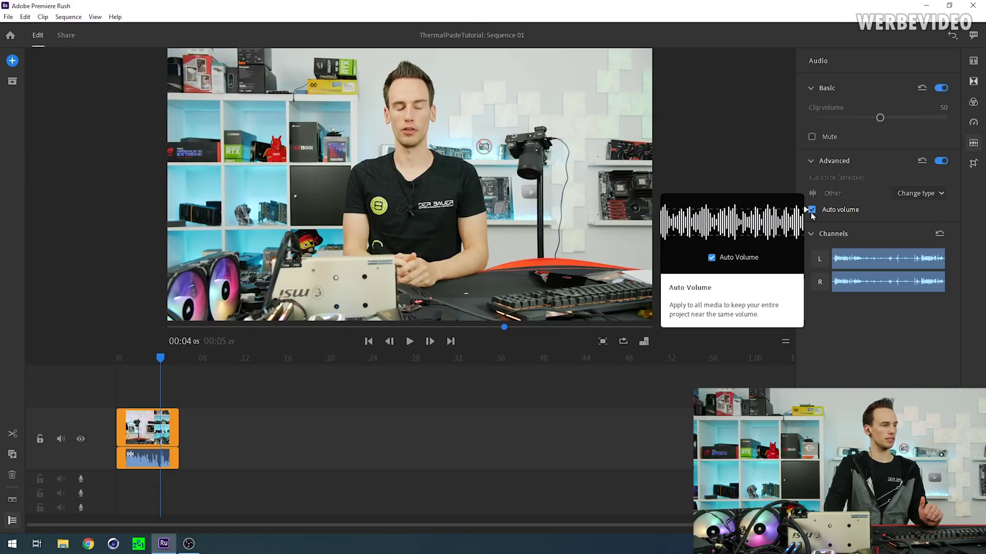
click(811, 213)
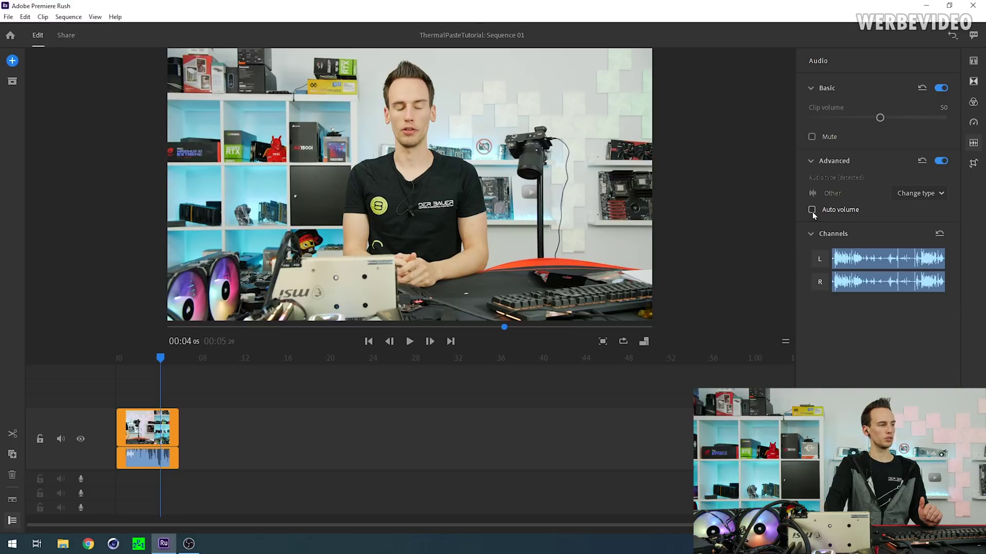
mouse_move(814, 213)
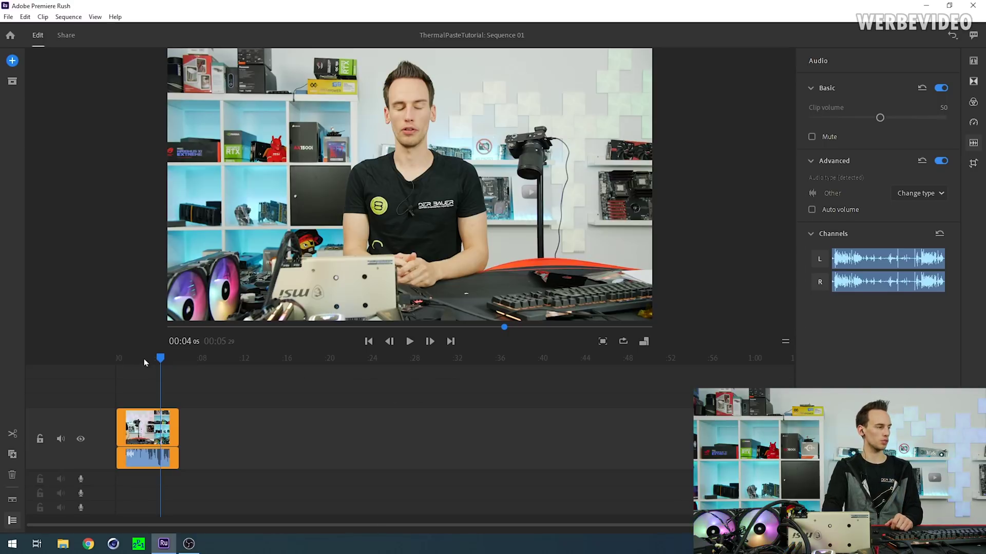
Try a louder clip volume, keep it at 50, and show the Color presets
drag(160, 360, 151, 359)
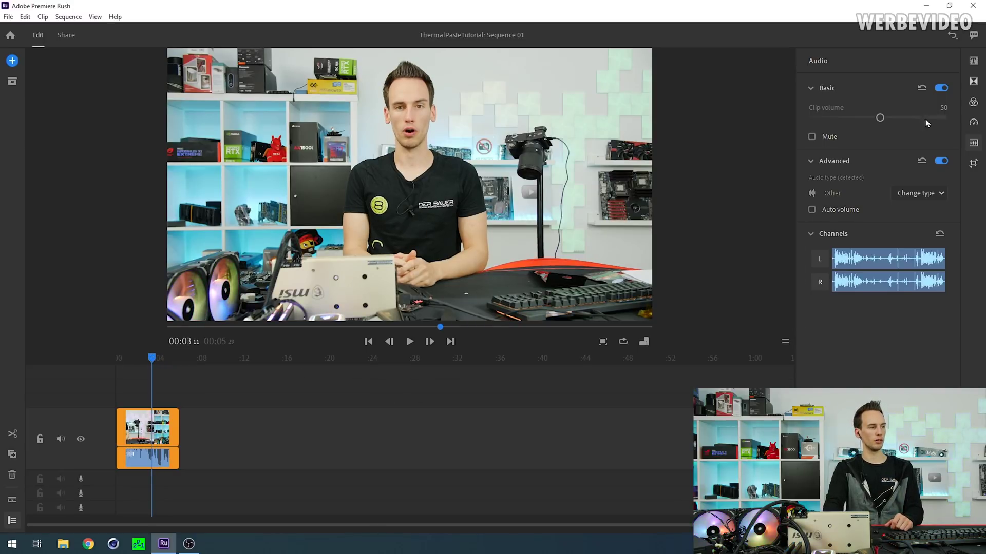
mouse_move(880, 119)
mouse_down()
mouse_move(858, 120)
mouse_move(891, 119)
mouse_move(879, 120)
mouse_up()
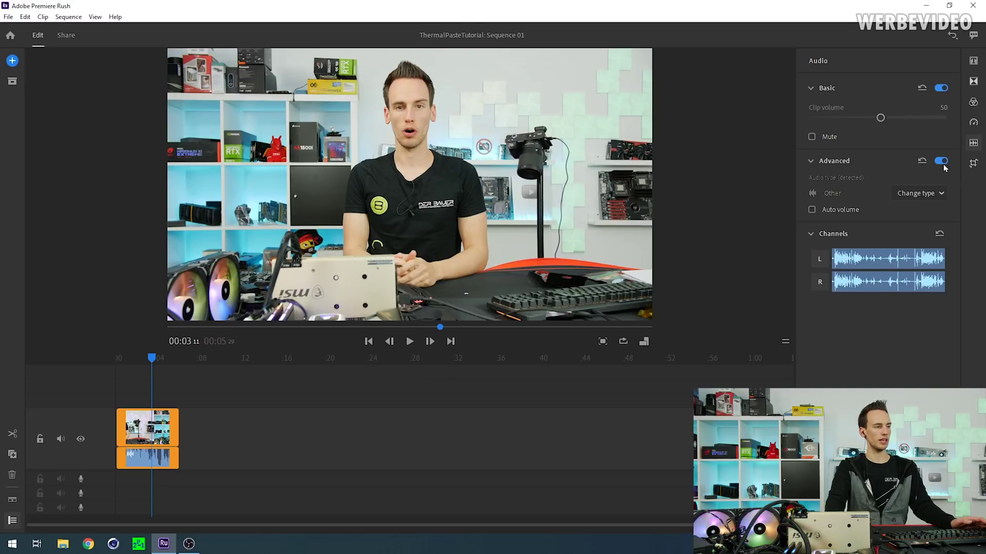
click(974, 103)
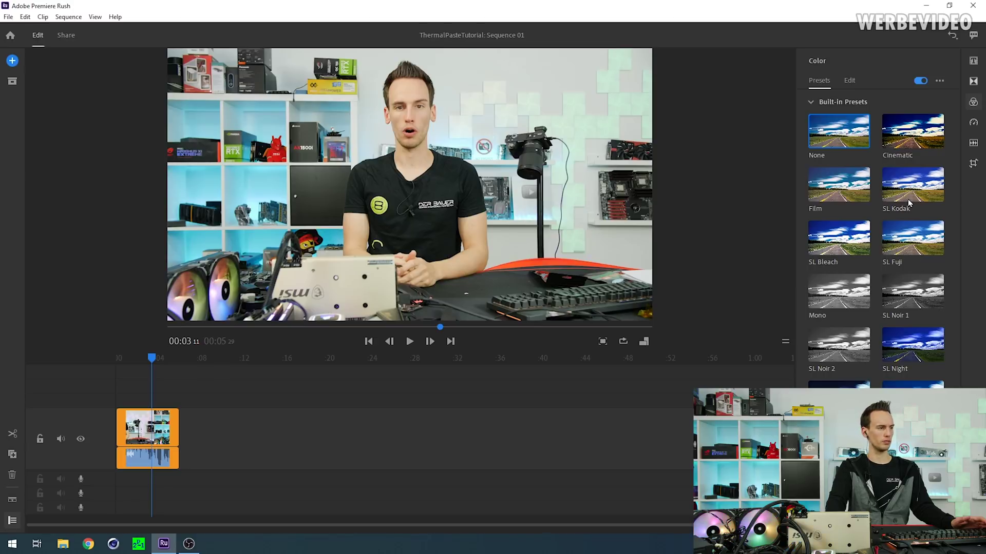
Set the intro clip to Exposure 0.12, Contrast -2, Highlights 3, Shadows 2, Saturation 116
click(850, 81)
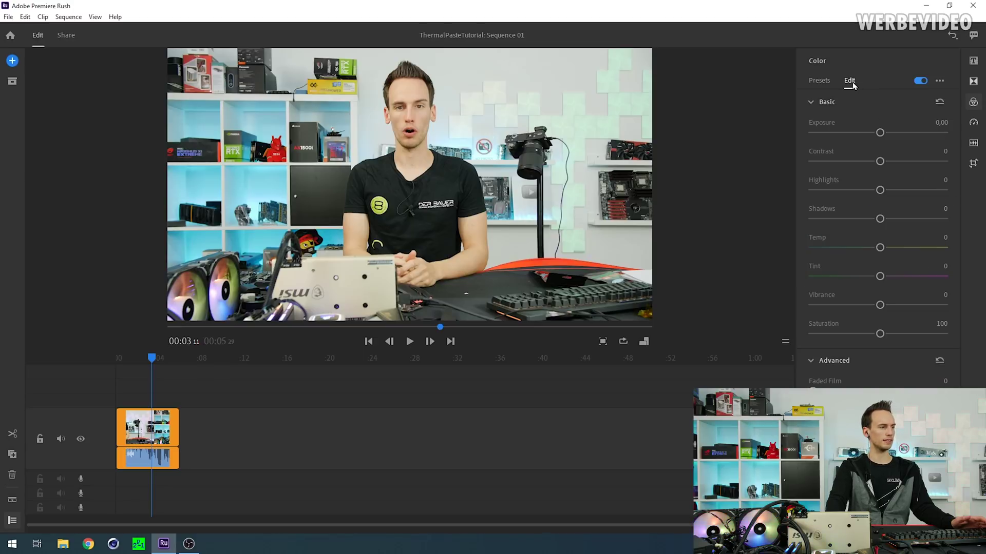
drag(879, 134, 879, 163)
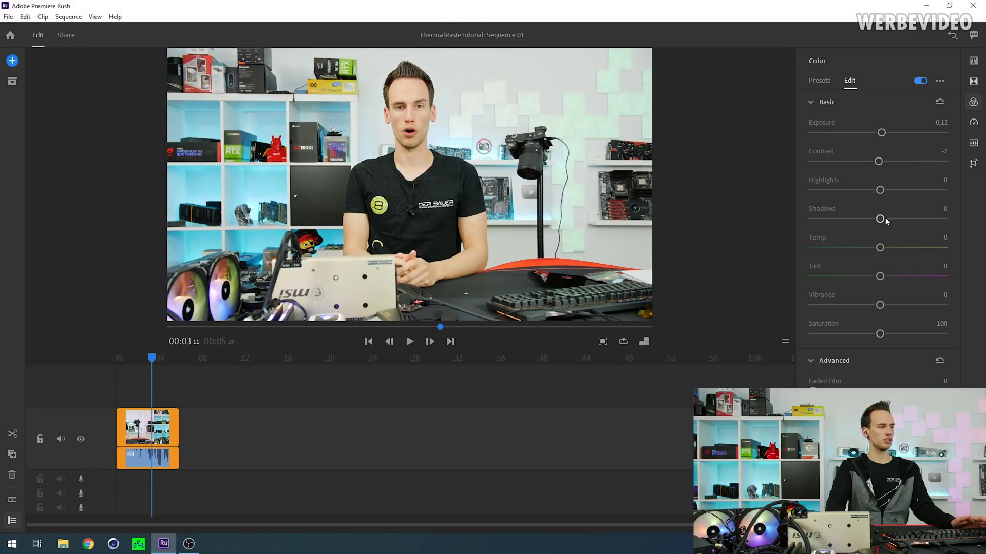
drag(880, 218, 881, 191)
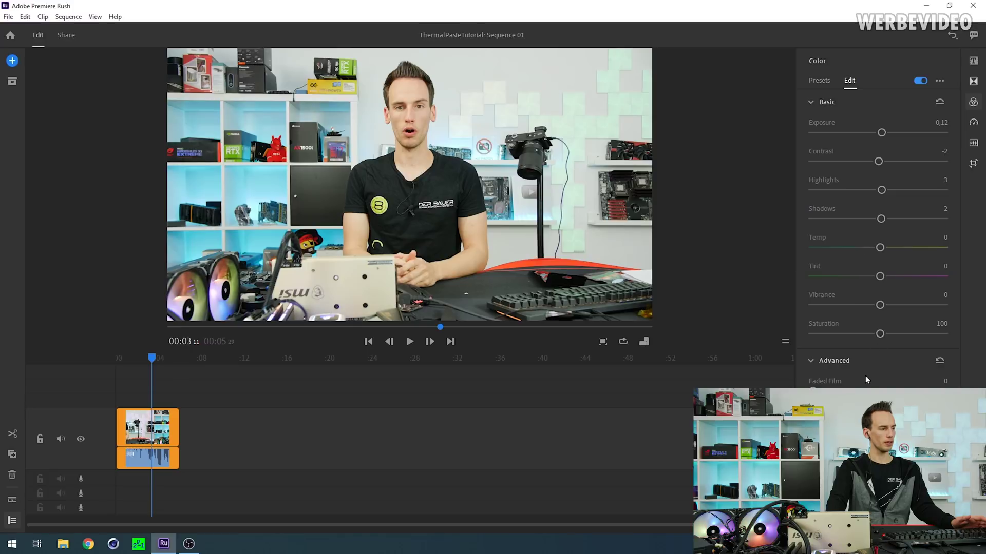
drag(880, 337, 907, 334)
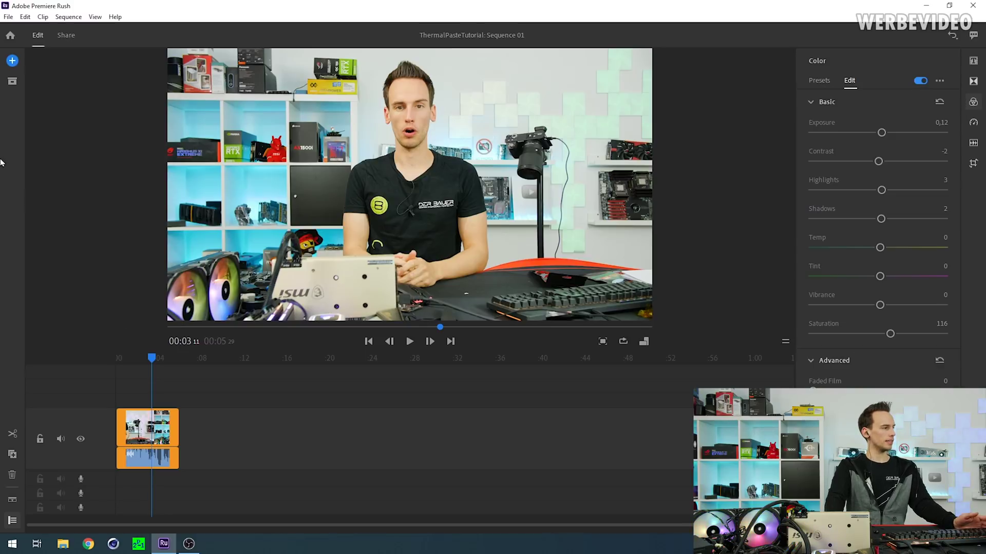
Add 2-Paste-EN from Media after the intro clip and play the sequence from about 00:05
click(12, 61)
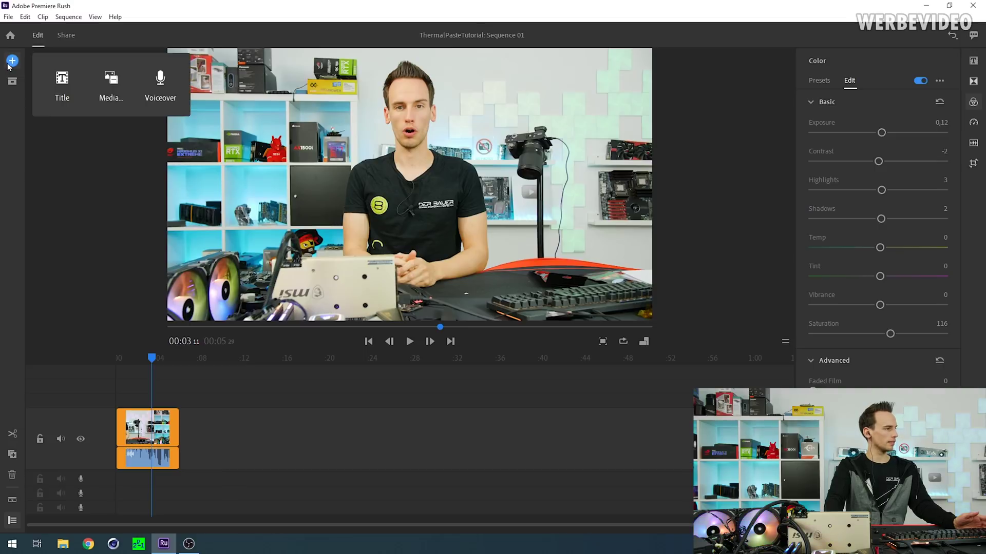
click(106, 83)
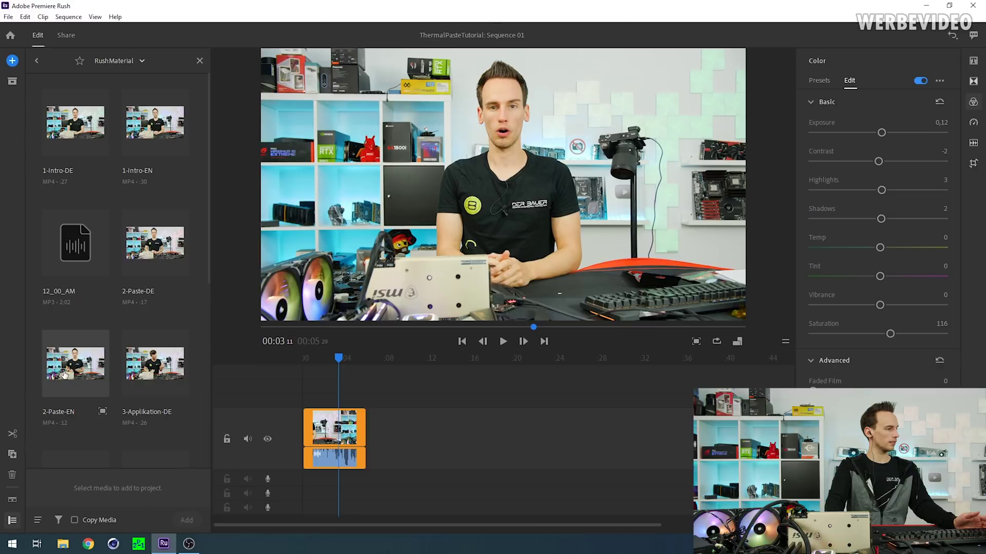
drag(64, 375, 598, 429)
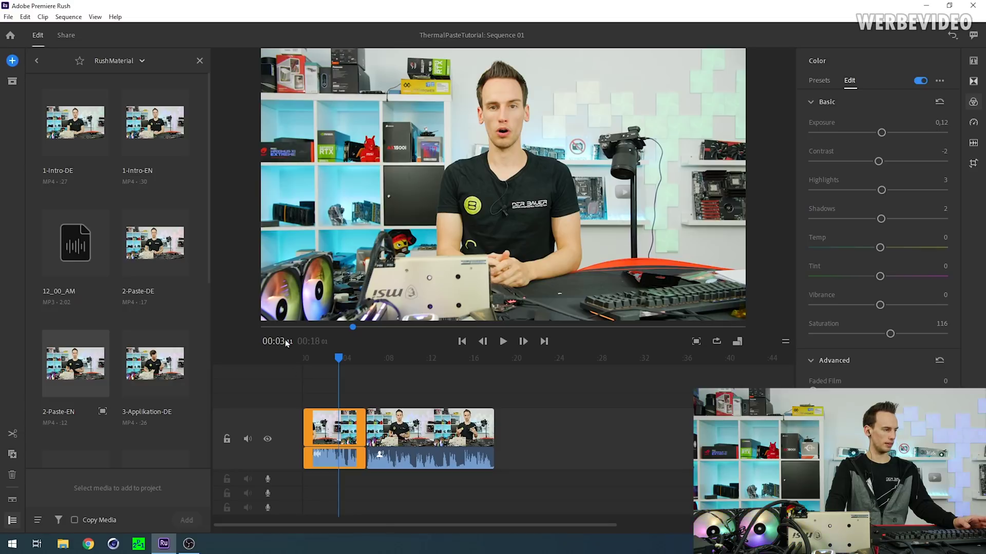
drag(338, 359, 356, 359)
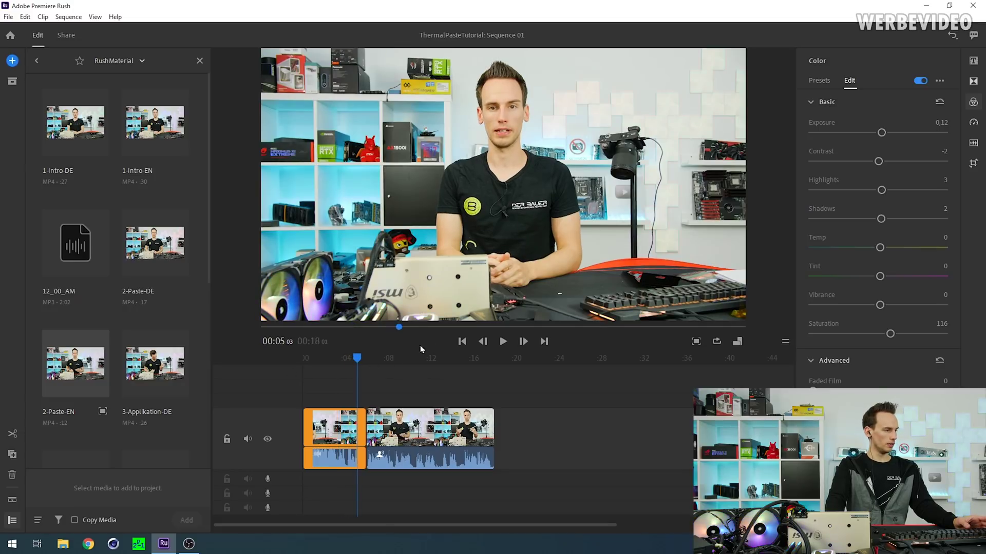
click(500, 343)
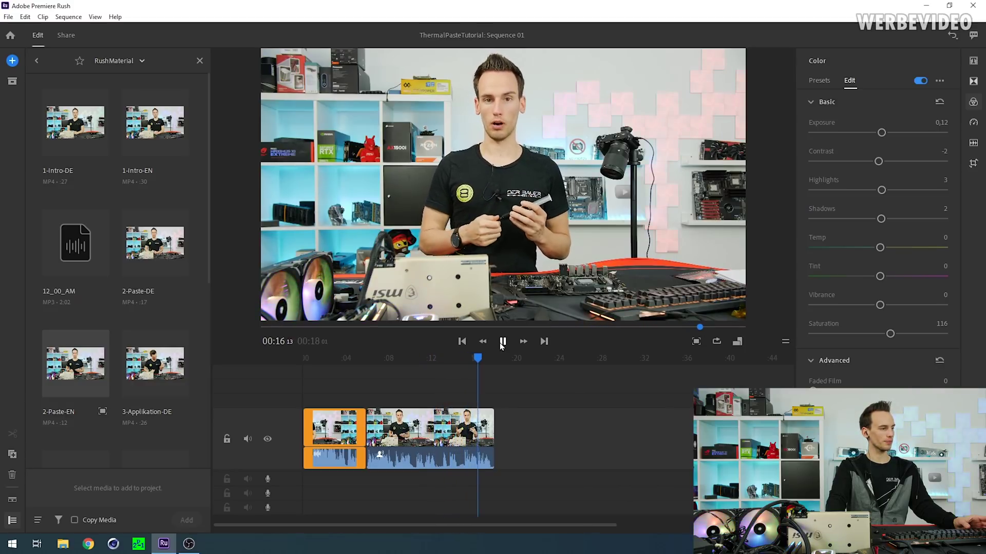
click(503, 342)
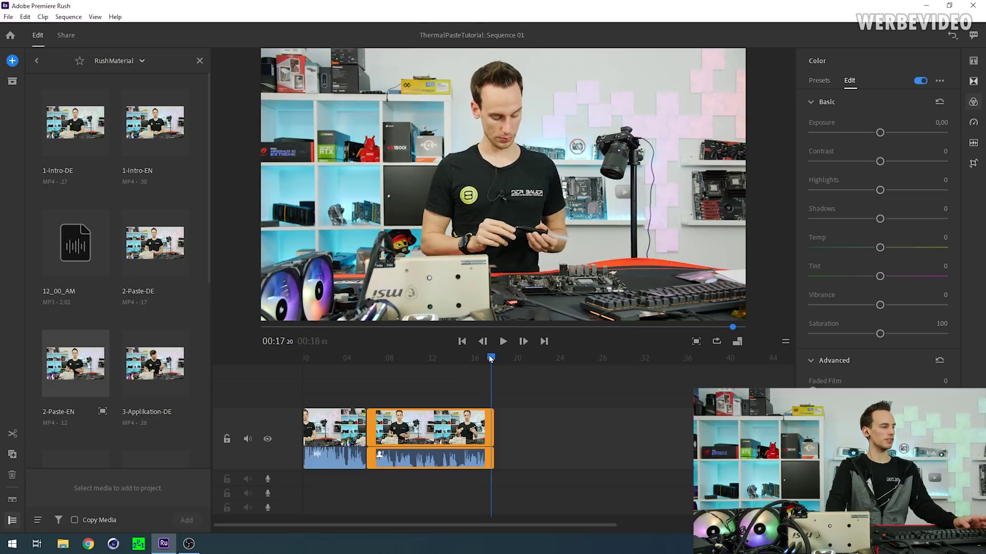
Turn off Auto volume for the 2-Paste-EN clip's audio
drag(491, 359, 417, 360)
click(445, 466)
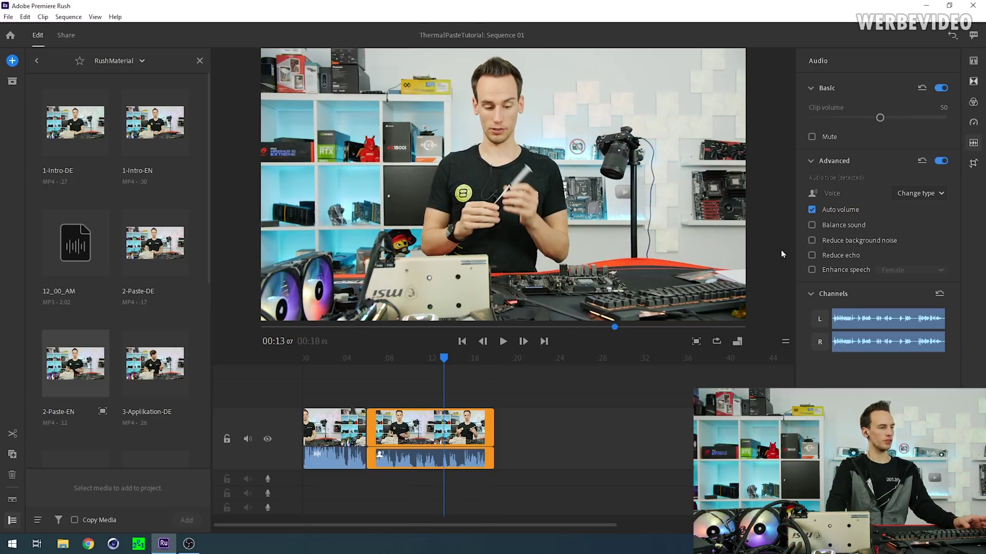
click(814, 211)
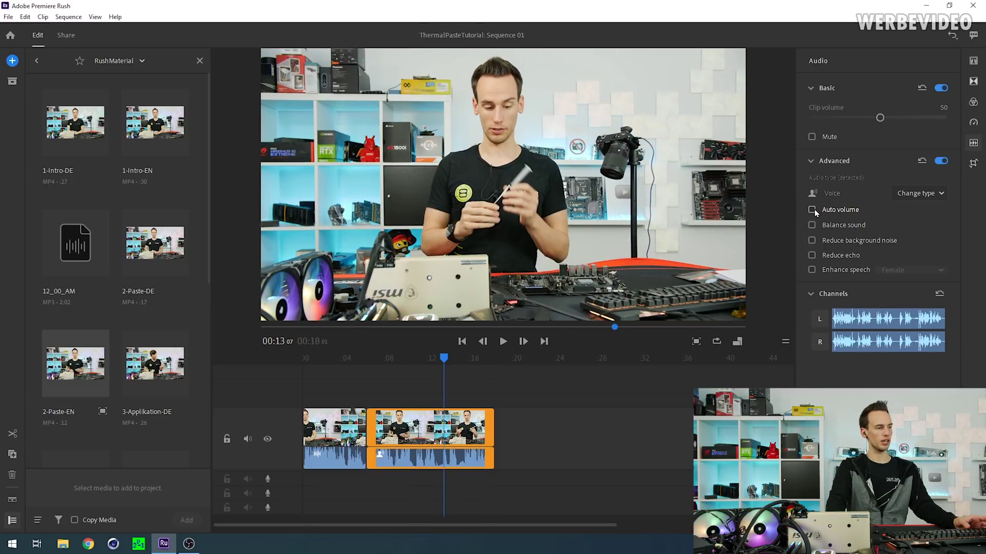
Play across the cut between the two clips and bring up the Transitions presets
click(392, 359)
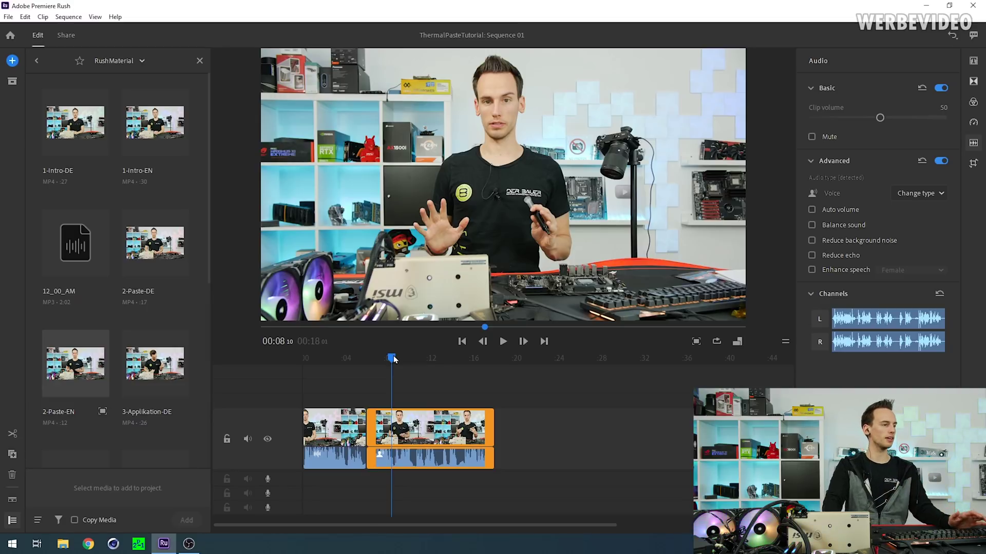
drag(394, 360, 360, 359)
click(353, 422)
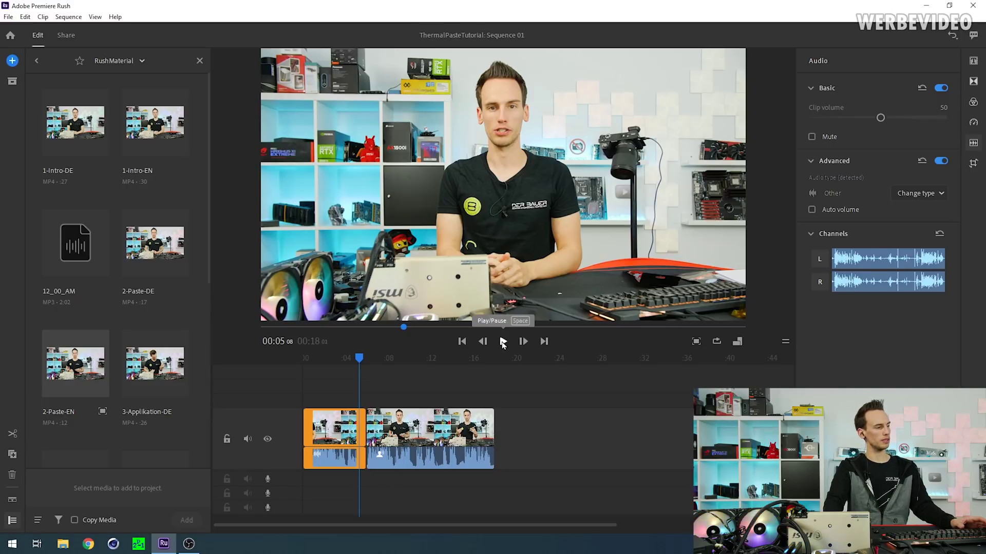
click(502, 341)
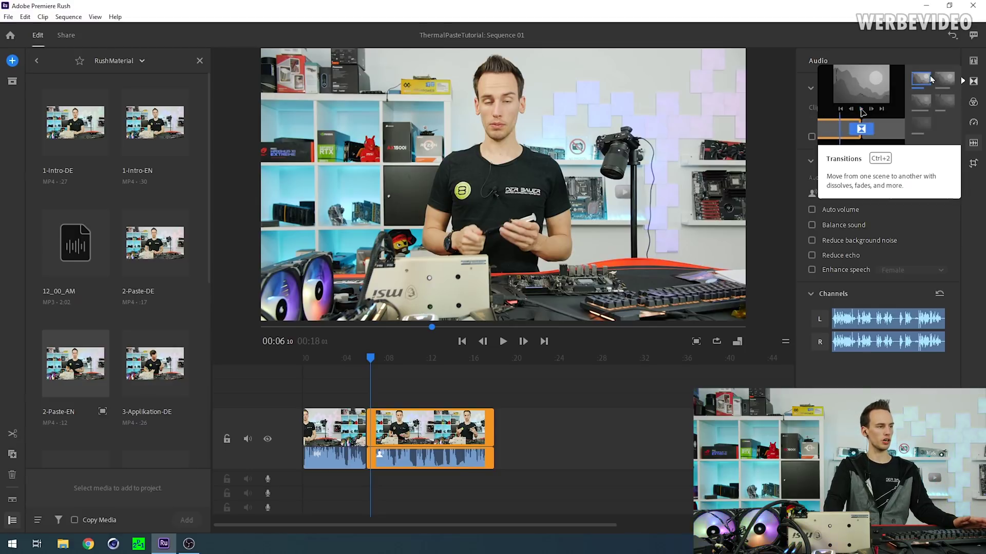
click(973, 81)
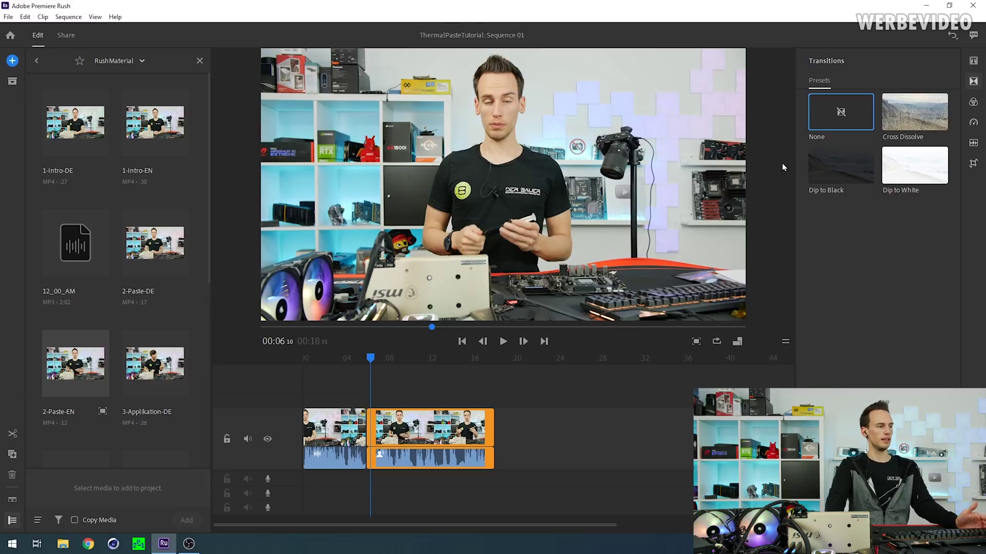
Move the playhead just before the cut and select the intro clip
drag(371, 359, 354, 359)
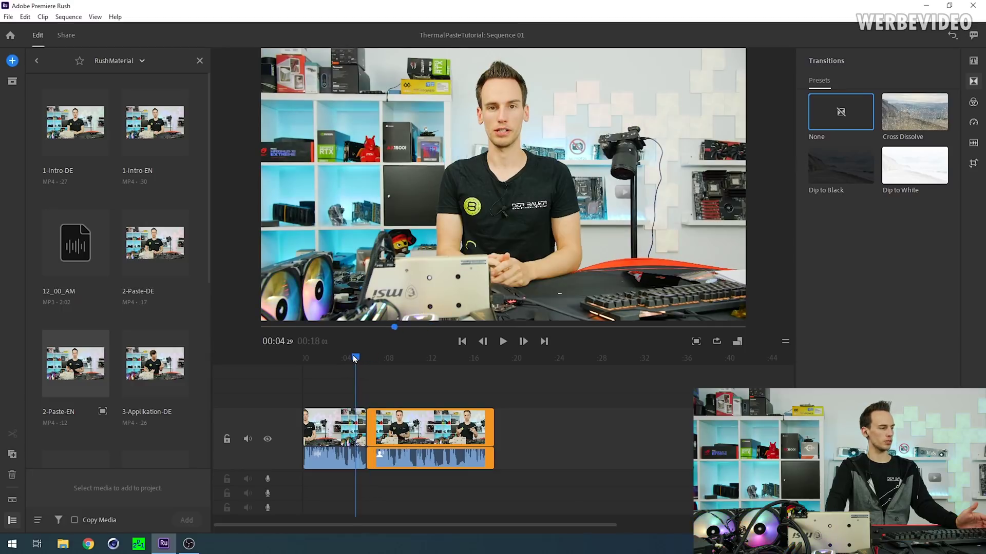
click(359, 419)
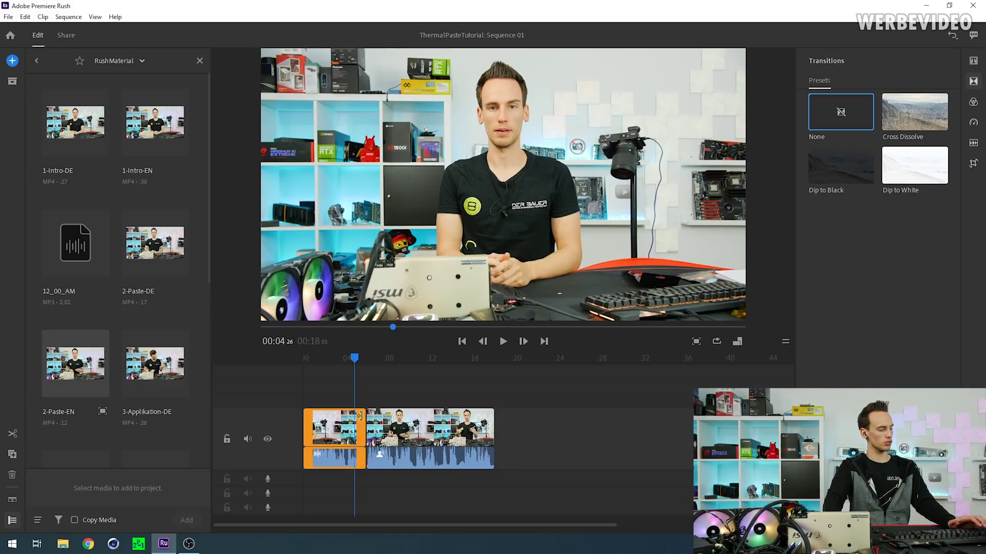
Apply a Cross Dissolve at the cut, preview it, and set its duration to 0.50 sec
click(359, 415)
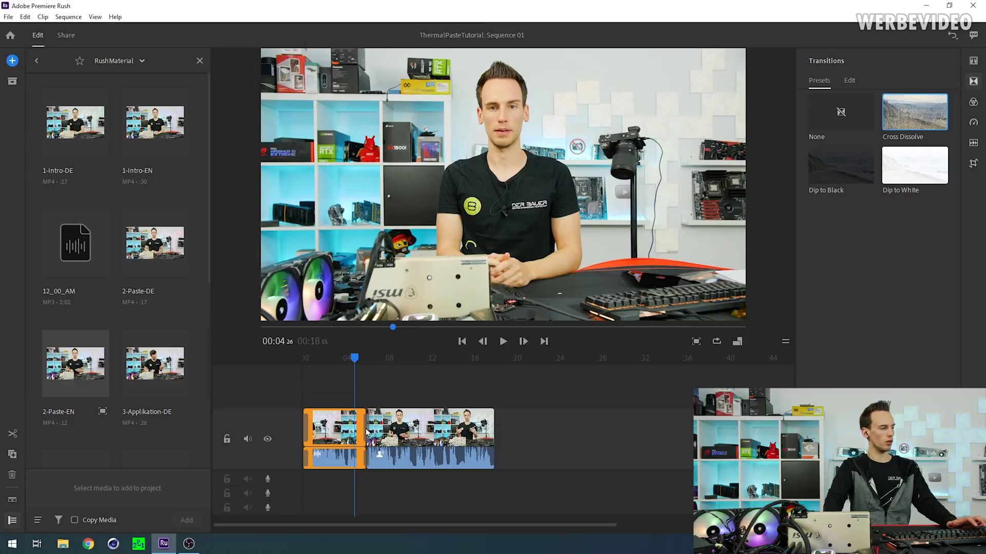
click(366, 433)
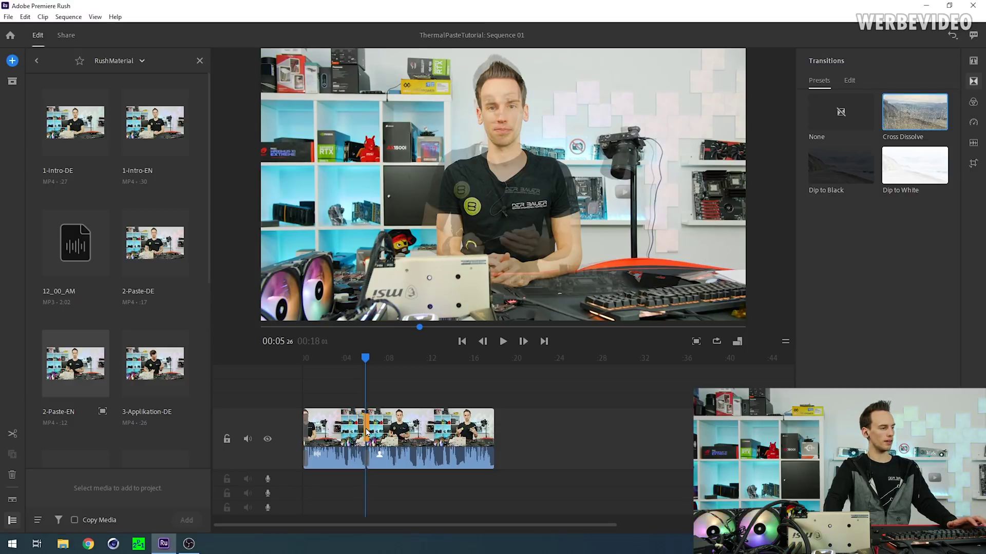
drag(363, 359, 354, 359)
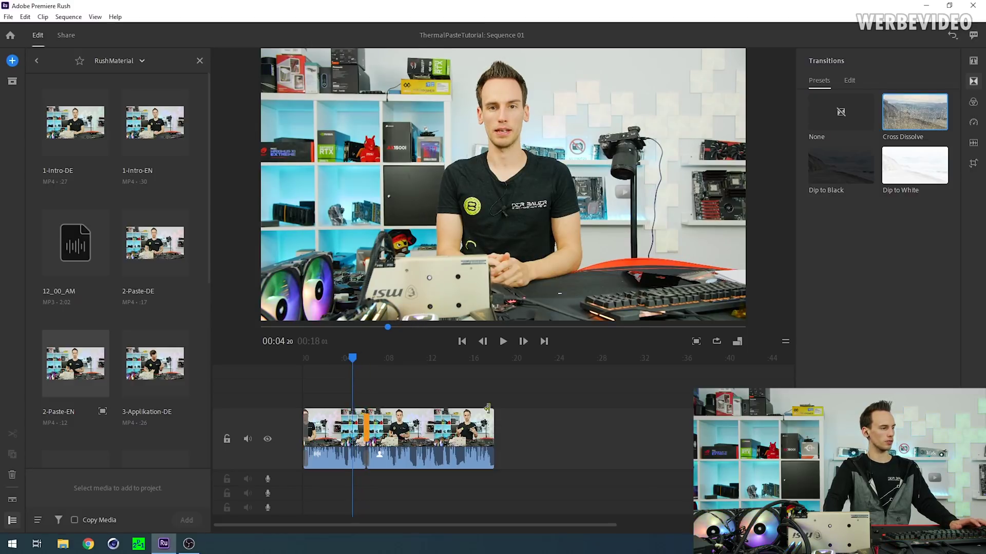
key(space)
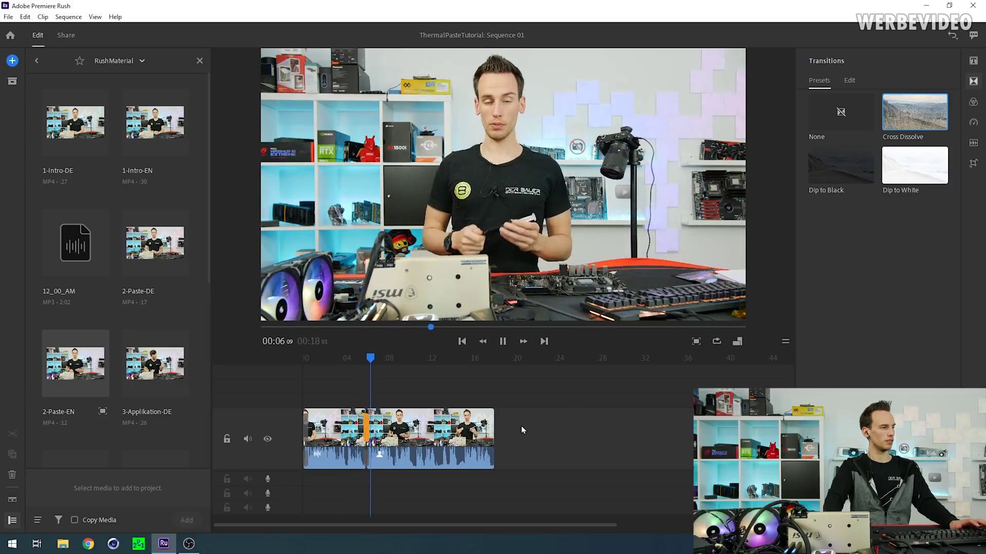
key(space)
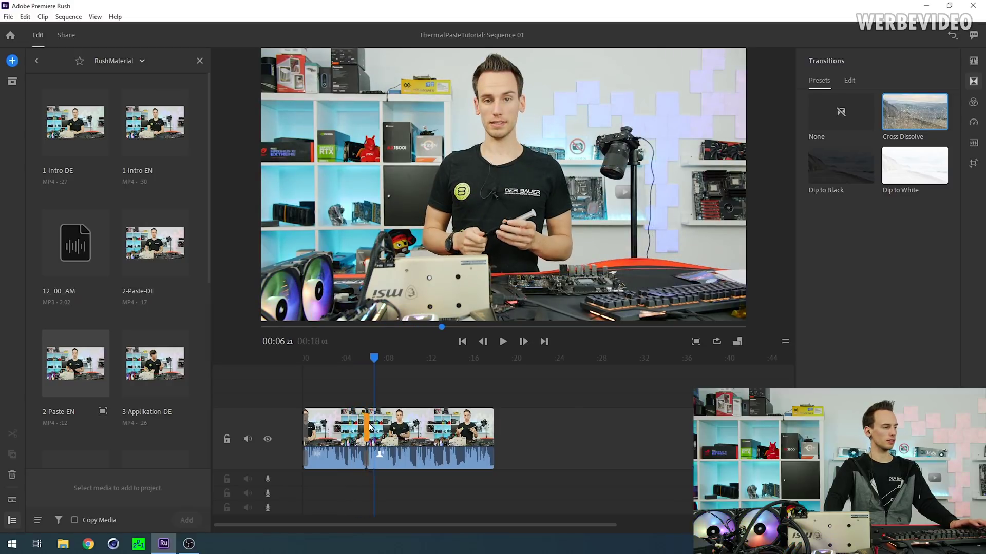
click(366, 429)
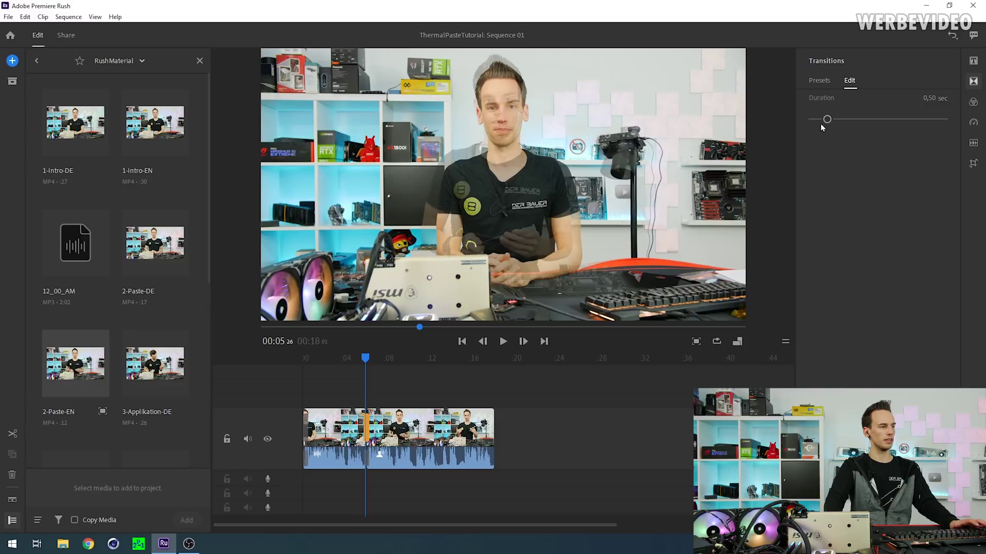
mouse_move(823, 122)
mouse_down()
mouse_move(879, 121)
mouse_move(826, 122)
mouse_up()
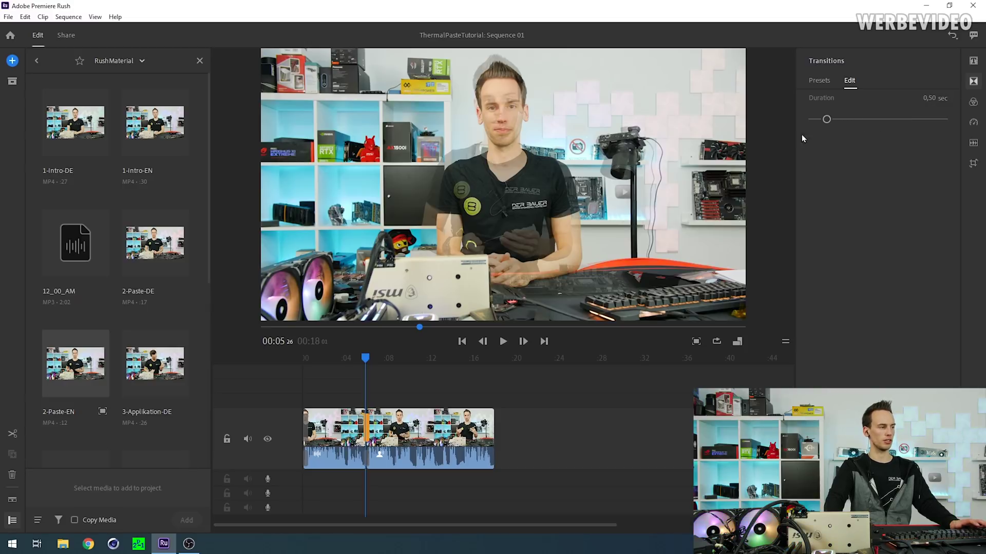
Play the sequence from the start and stop around the three-second mark
drag(366, 355, 304, 358)
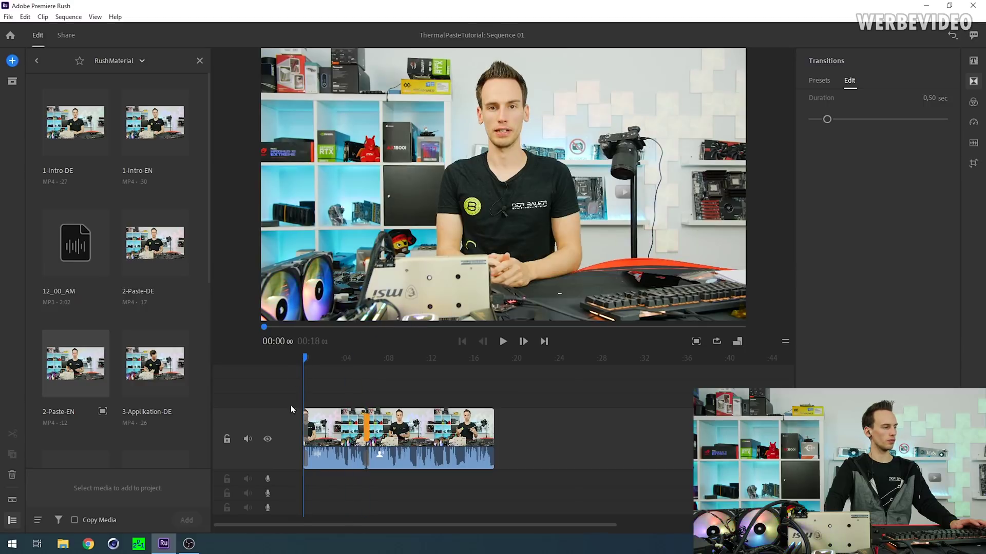
click(320, 425)
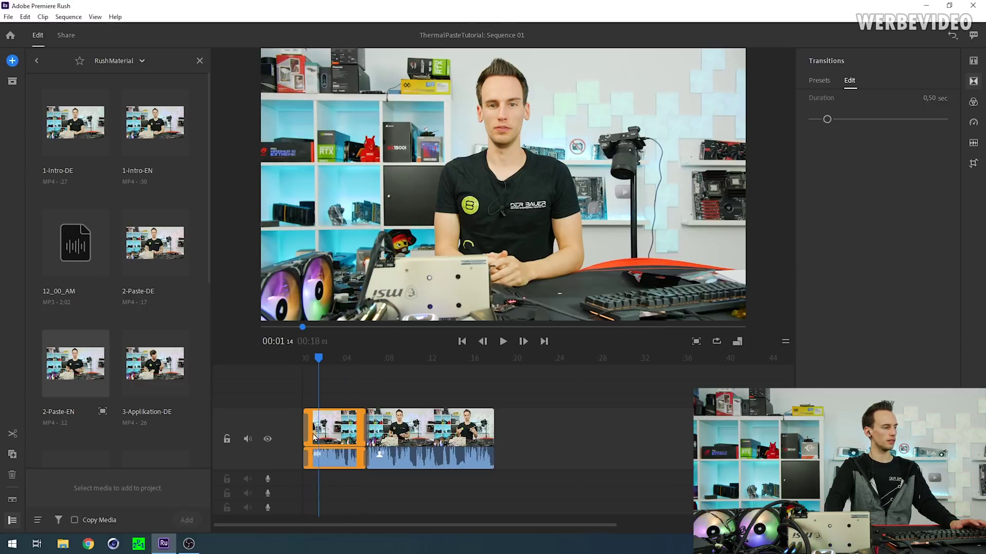
drag(319, 356, 305, 357)
key(space)
key(space)
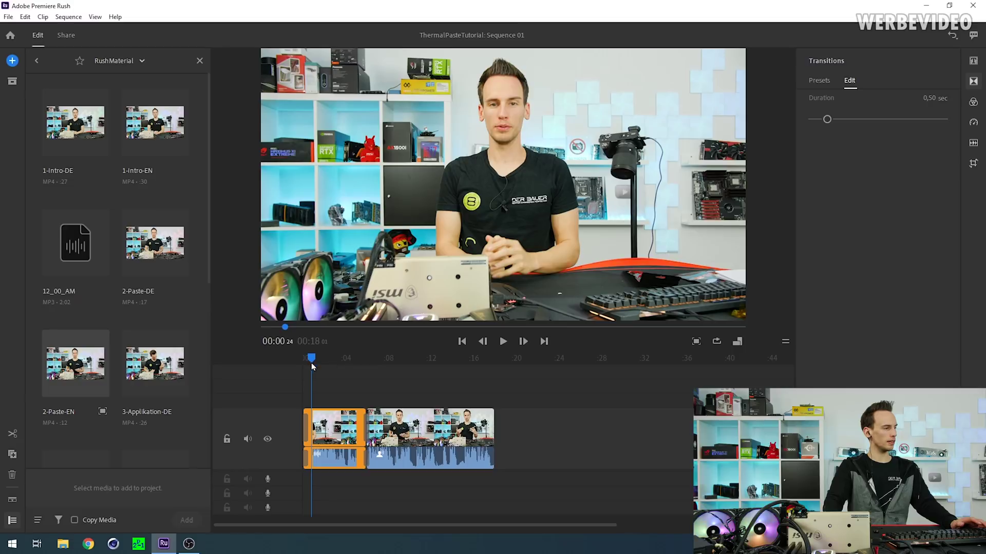
drag(312, 366, 335, 365)
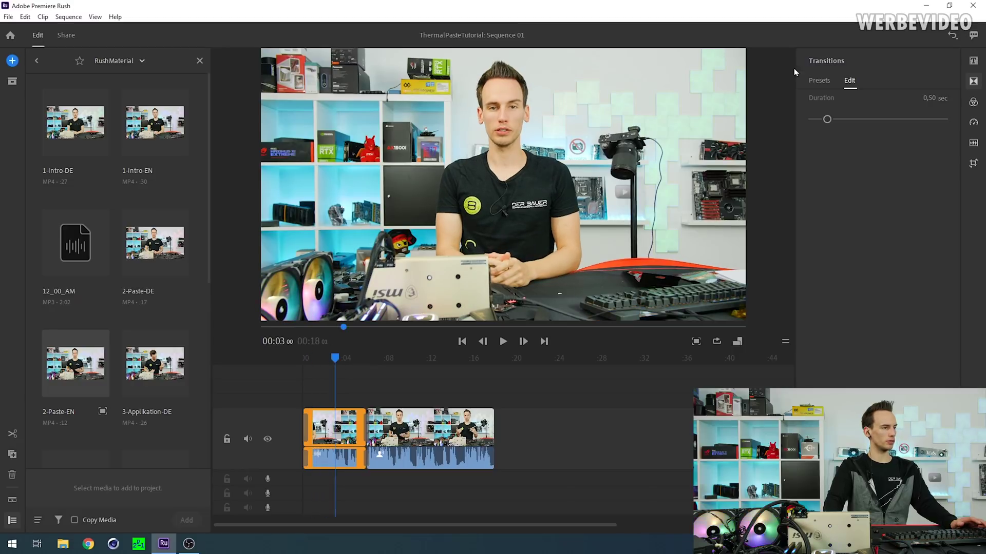
From the title styles, place Basic Default Title over the video at about 00:03 as a new 'TITLE' clip
click(973, 61)
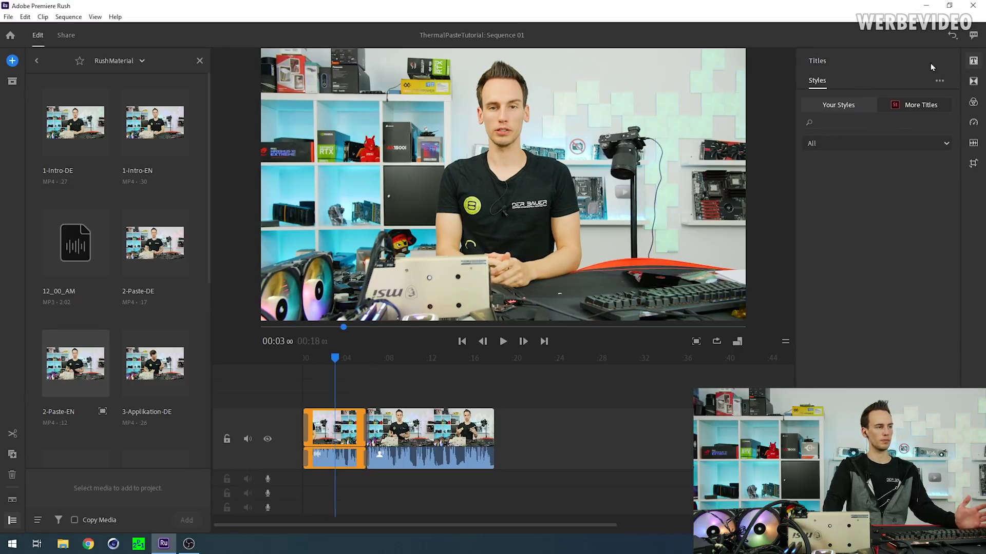
click(973, 61)
click(974, 61)
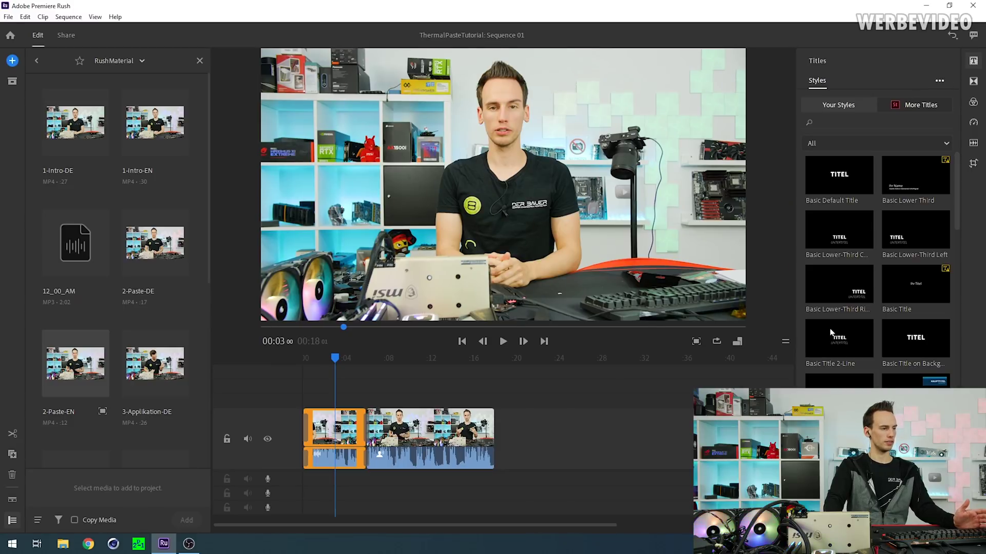
scroll(889, 267, down, 2)
scroll(888, 269, up, 2)
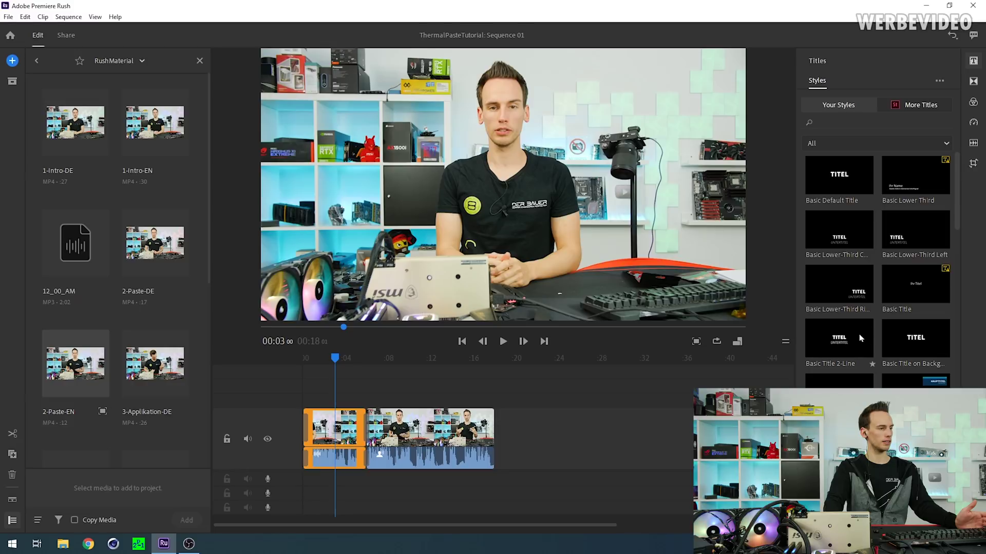
drag(808, 178, 338, 401)
Replace the placeholder TITLE text with '*this is a great video and sponsored by LTTSTORE.com'
key(space)
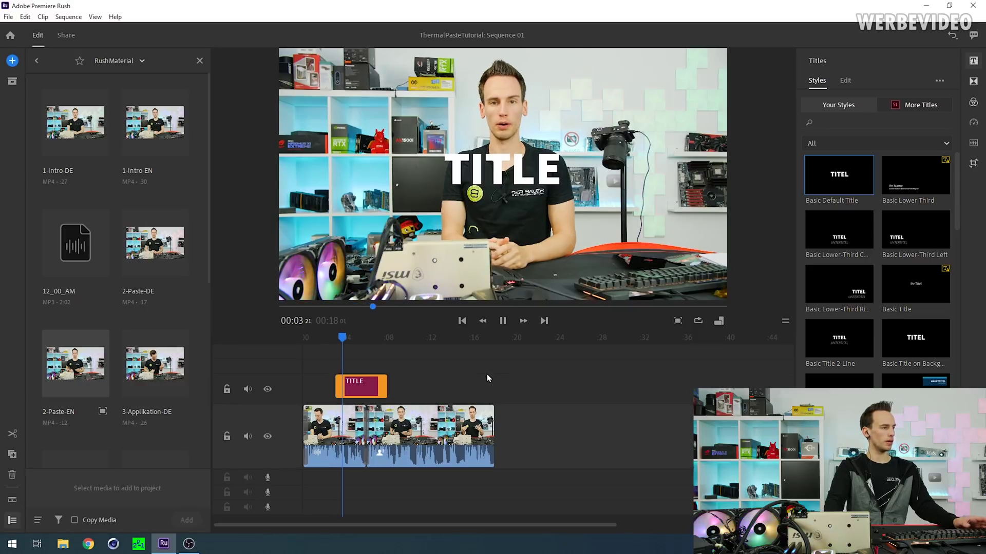
click(362, 389)
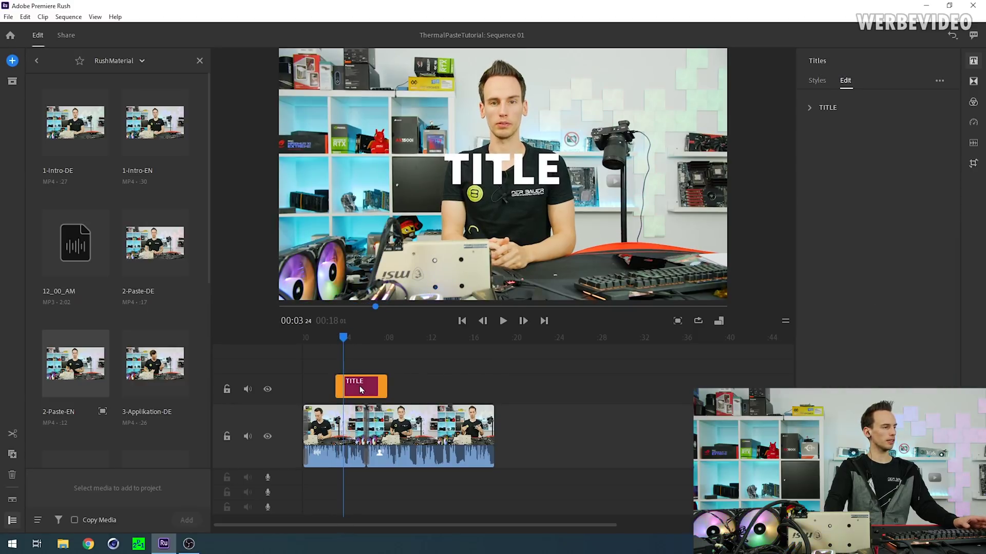
click(810, 108)
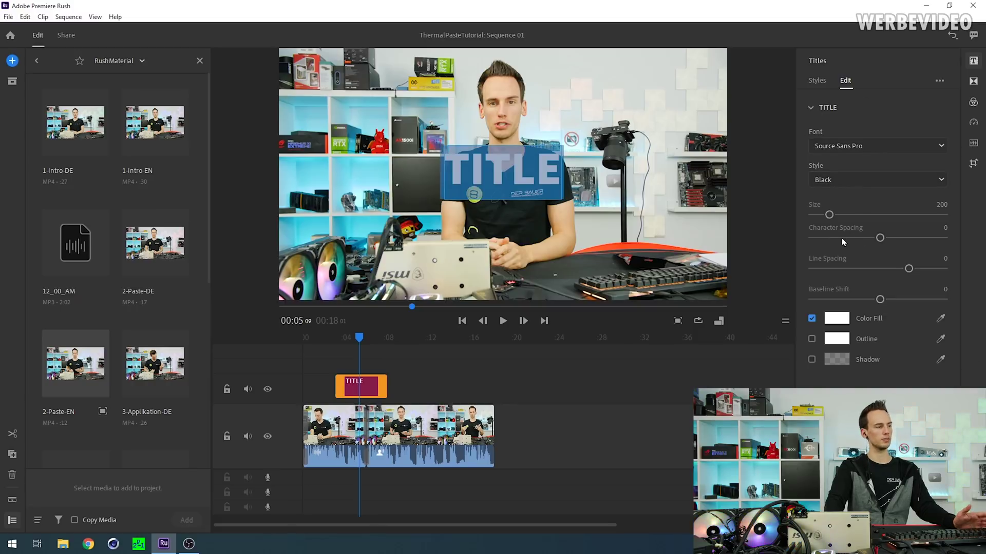
click(471, 174)
drag(460, 170, 534, 171)
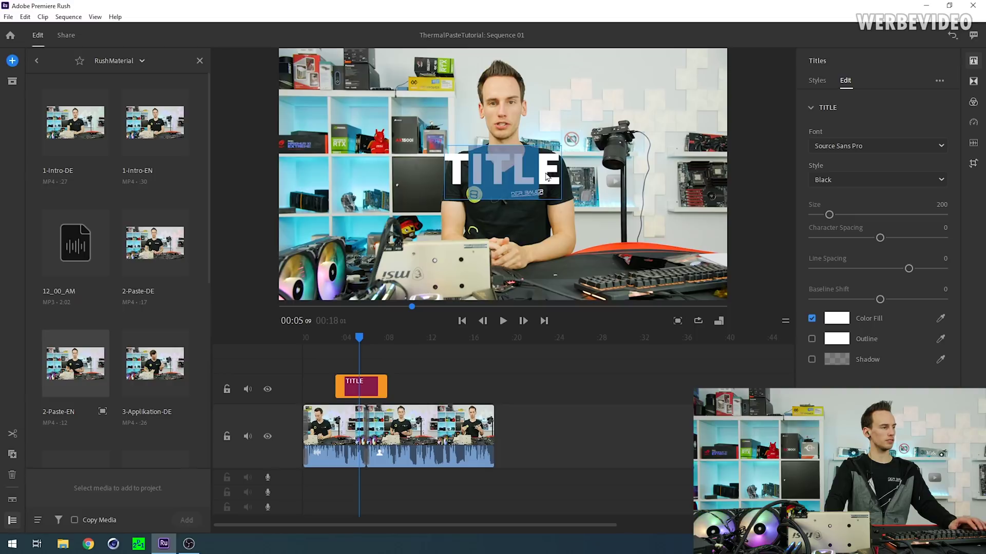
key(BackSpace)
key(BackSpace)
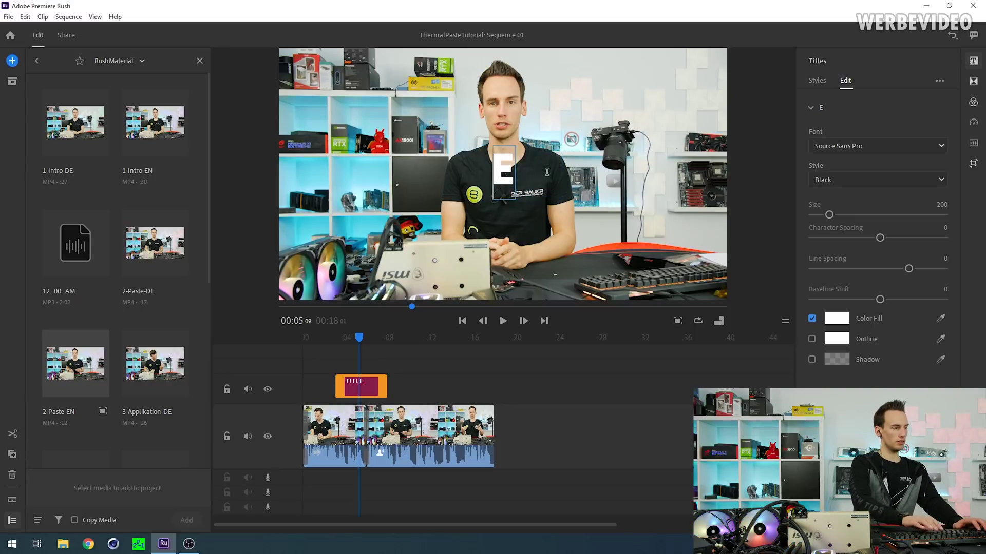
key(BackSpace)
text(*this)
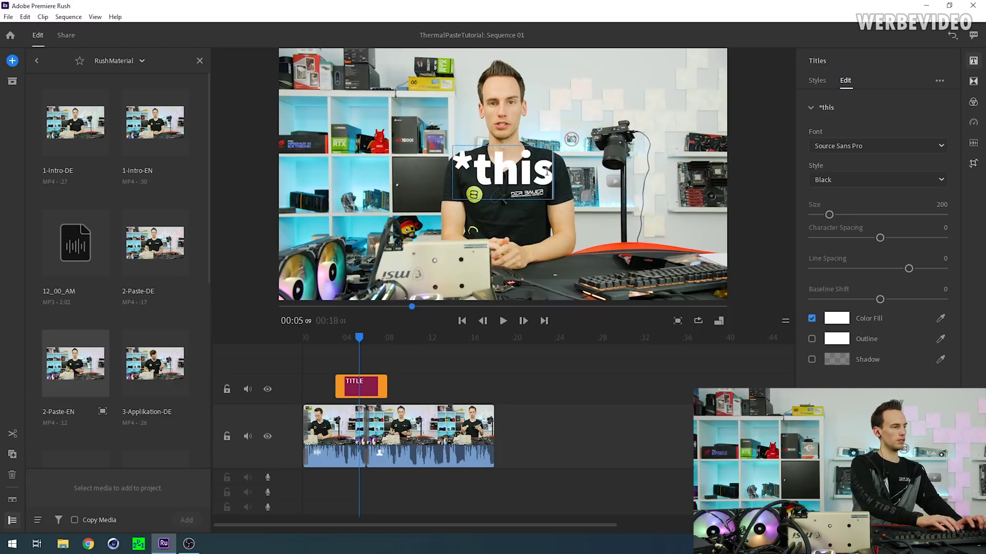
text( is a great video)
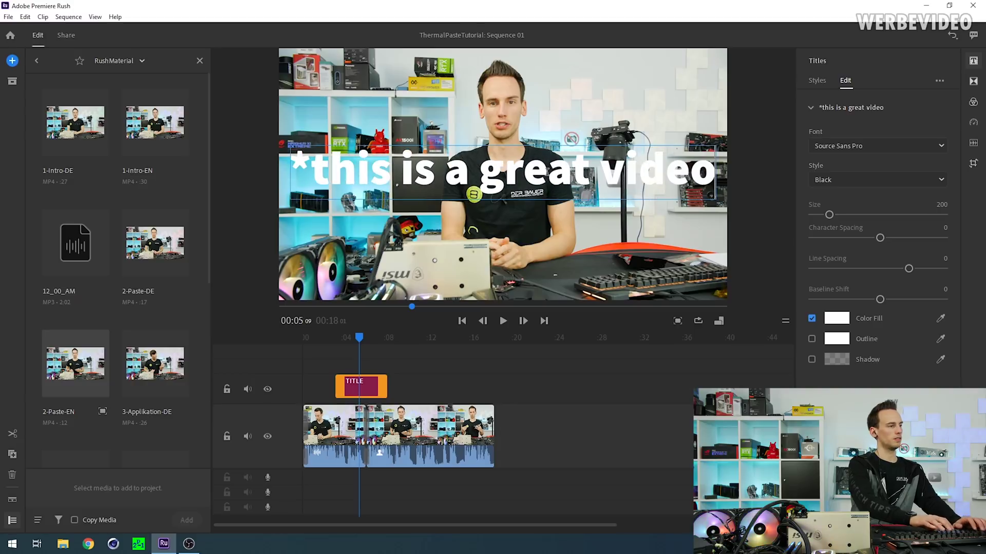
text( and)
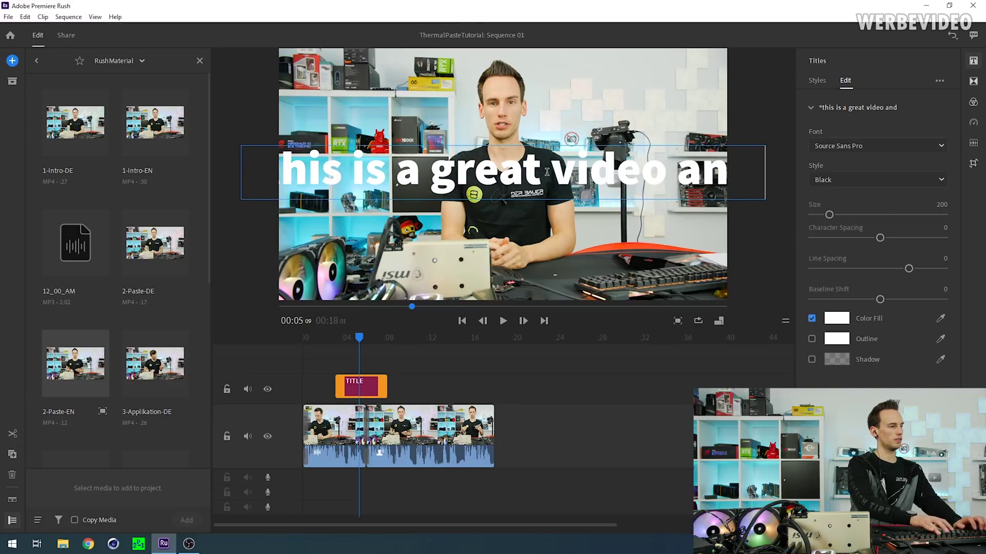
text( sp)
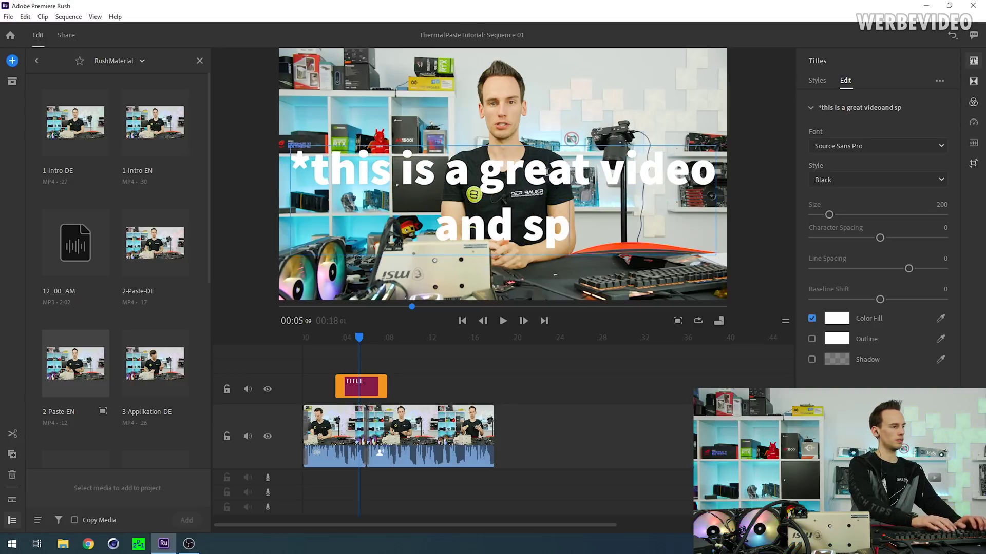
text(onsored by)
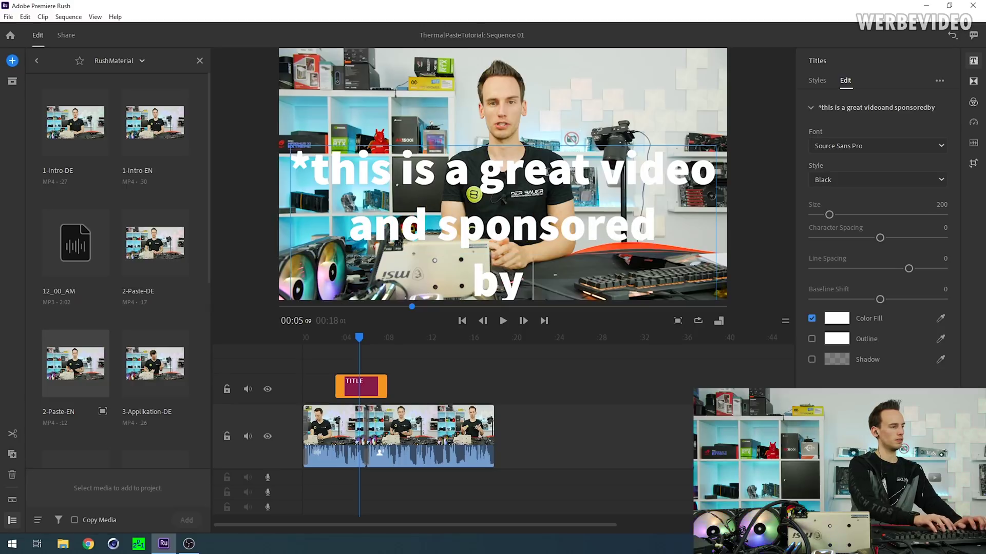
text( LTTSTORE.)
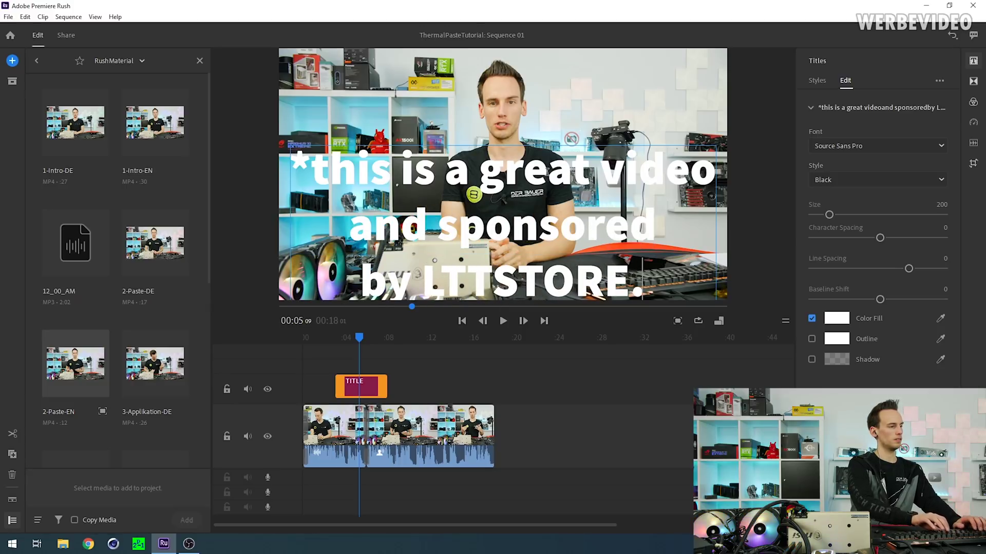
text(com)
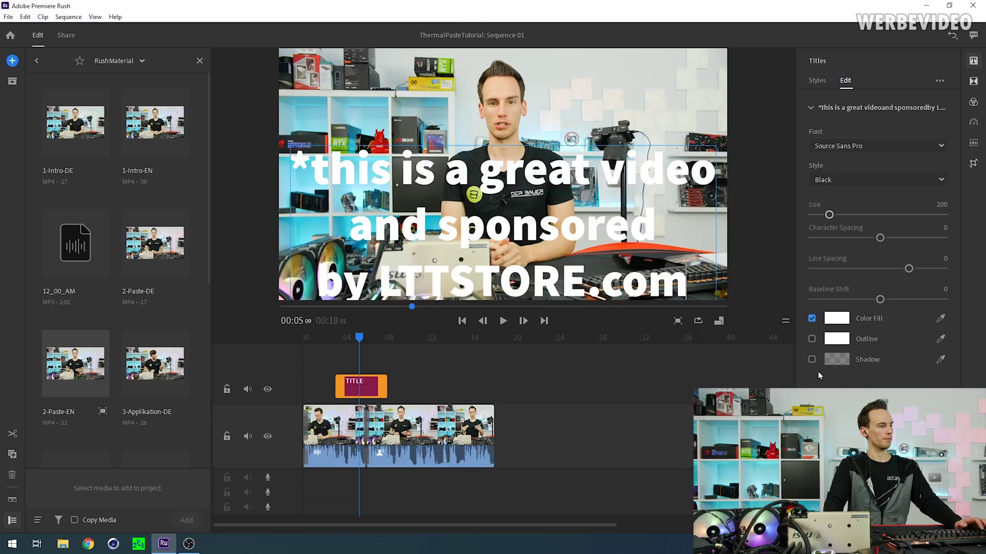
Enable a black outline on the sponsor title text and set its size to 25
click(811, 339)
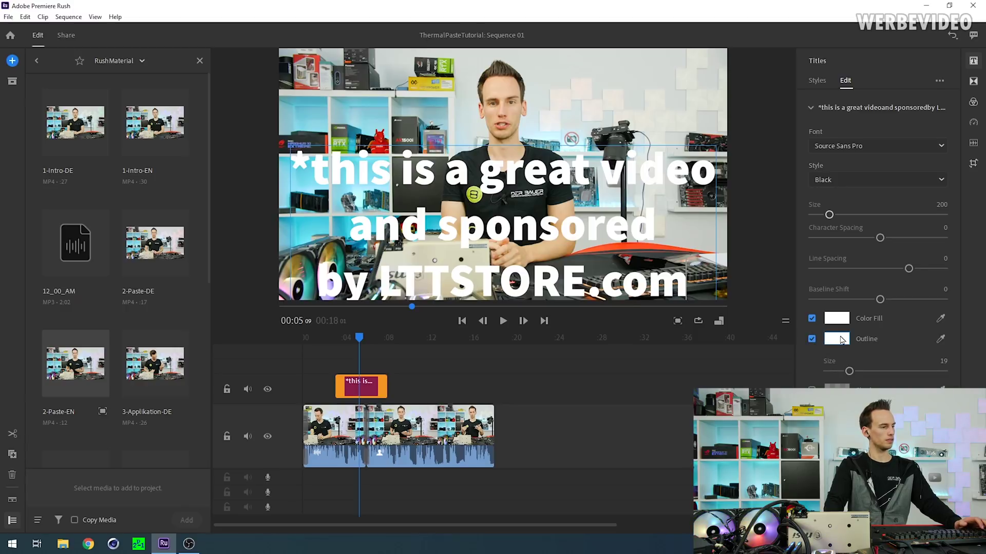
click(842, 340)
click(477, 244)
click(606, 219)
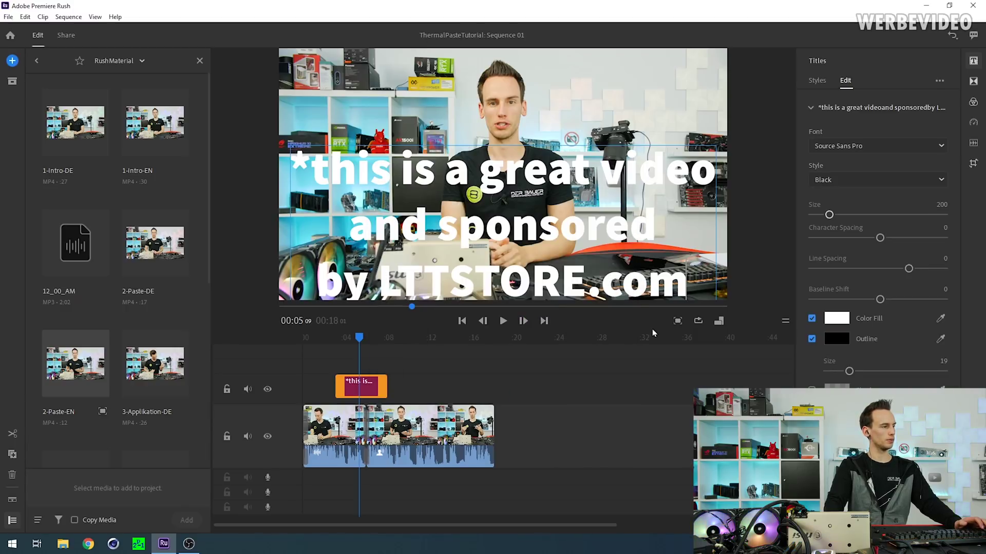
double_click(627, 198)
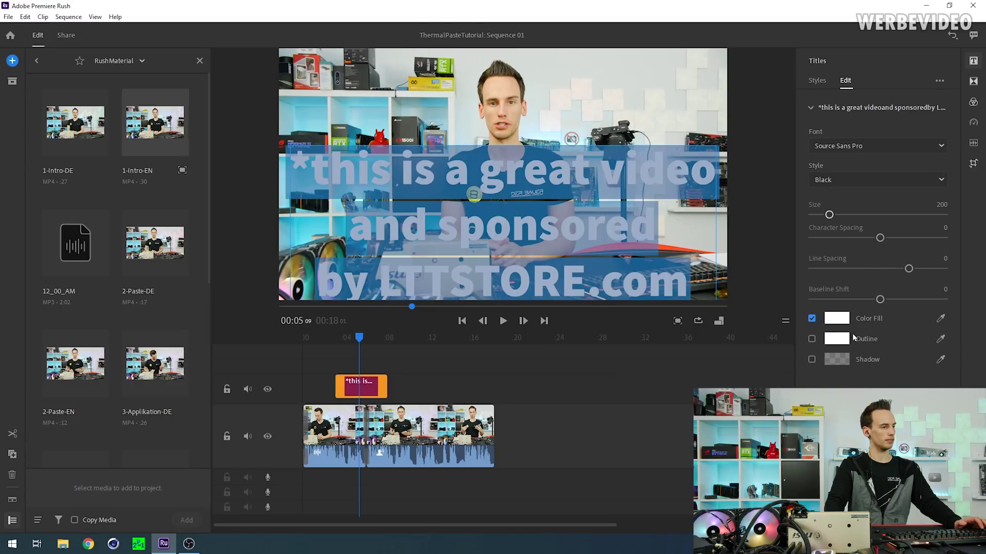
click(844, 338)
click(464, 223)
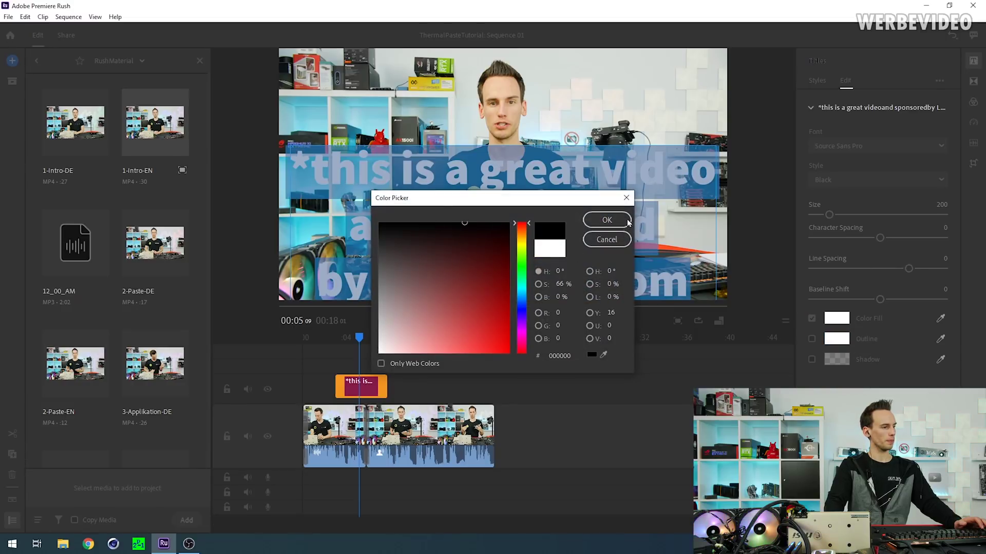
click(606, 219)
click(812, 340)
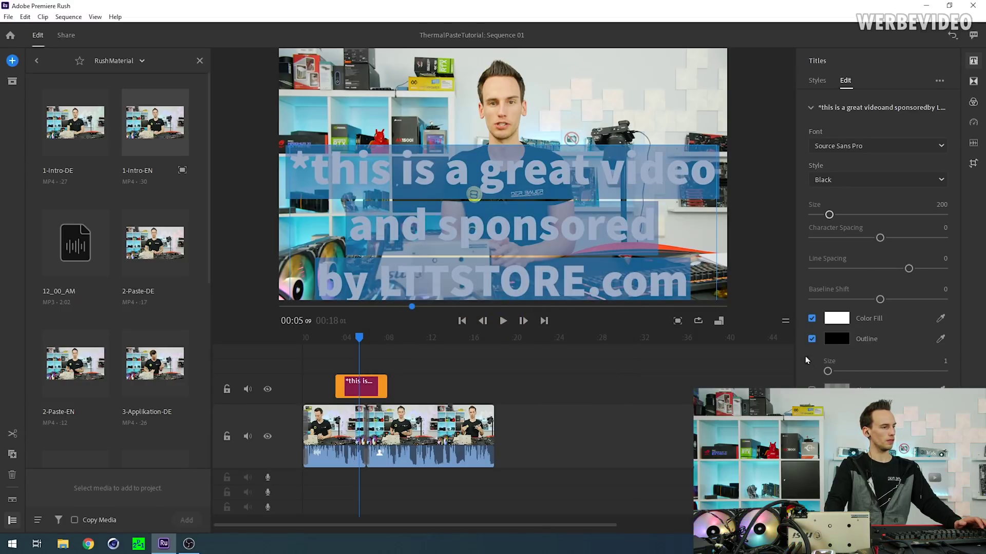
drag(828, 371, 855, 372)
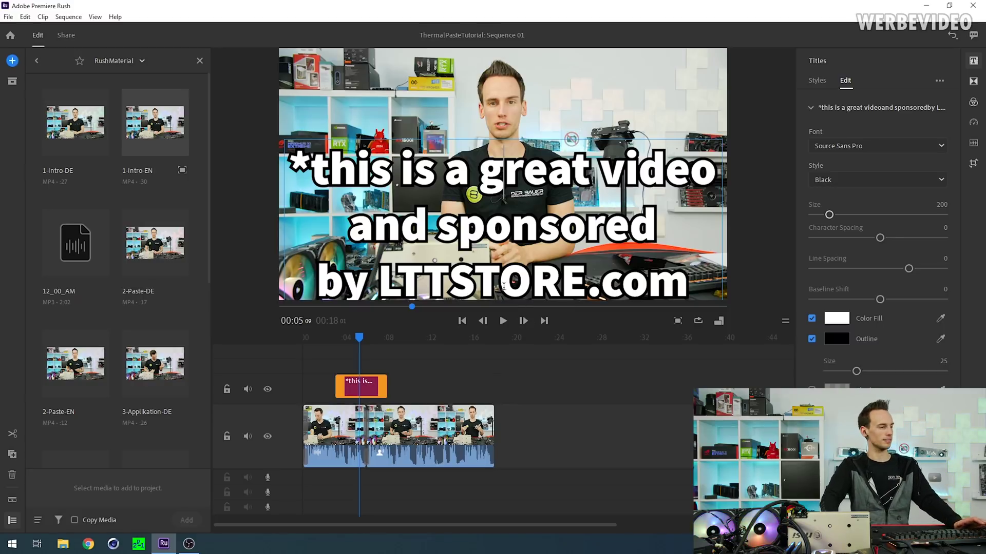
click(529, 448)
click(400, 337)
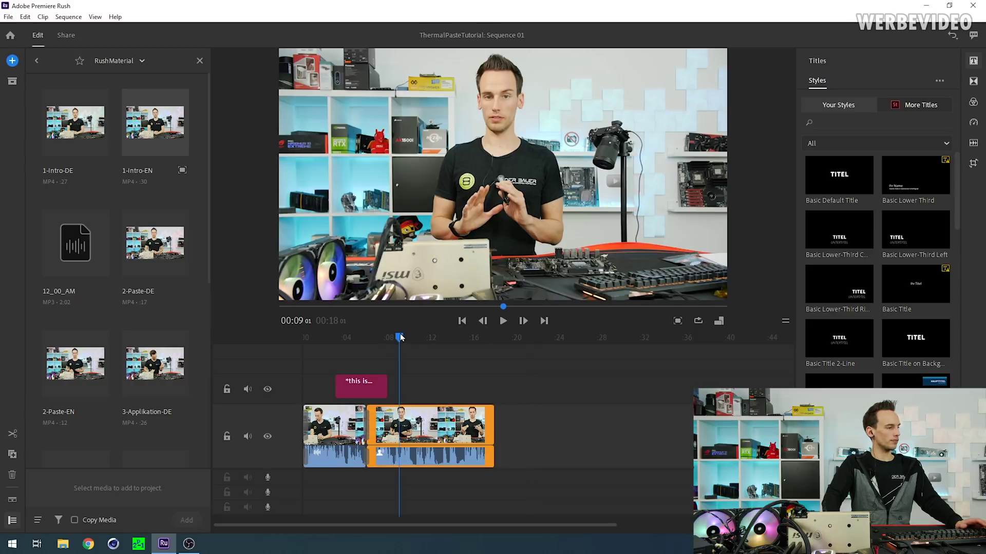
scroll(155, 321, down, 2)
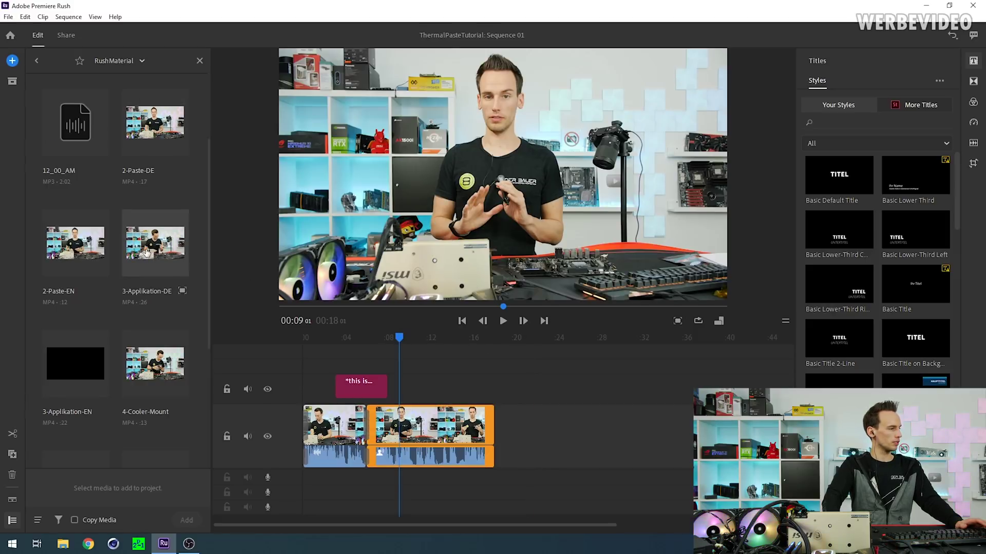
drag(181, 252, 550, 447)
click(429, 338)
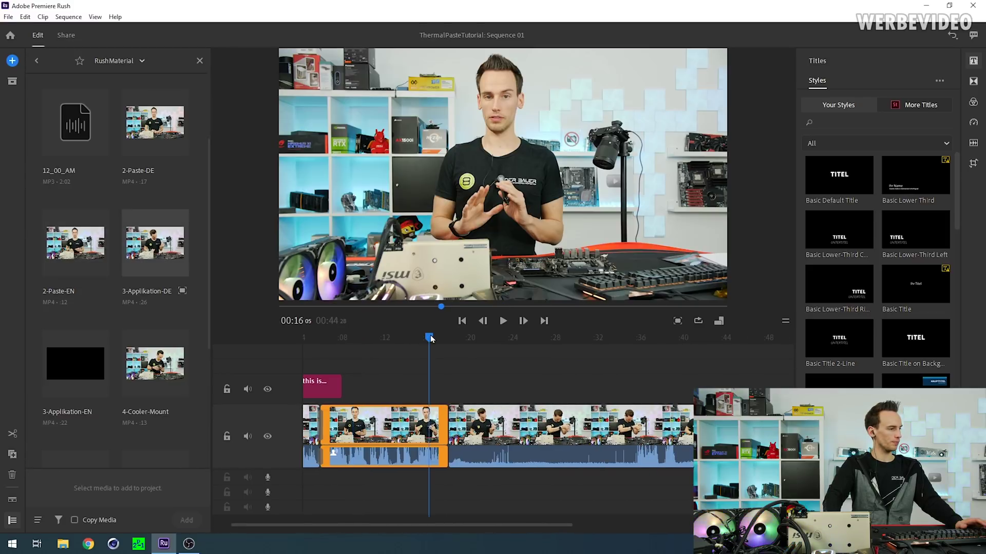
click(539, 456)
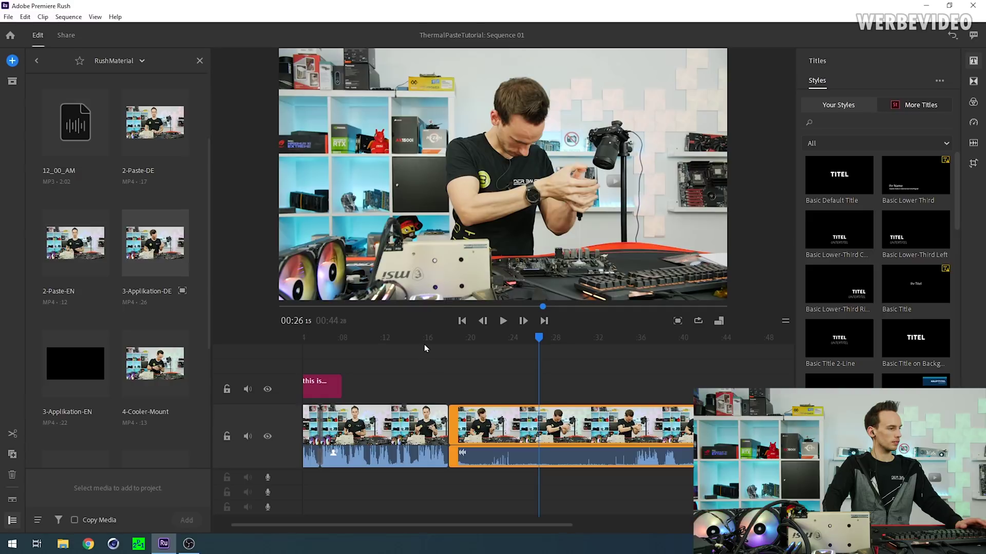
click(483, 336)
click(503, 325)
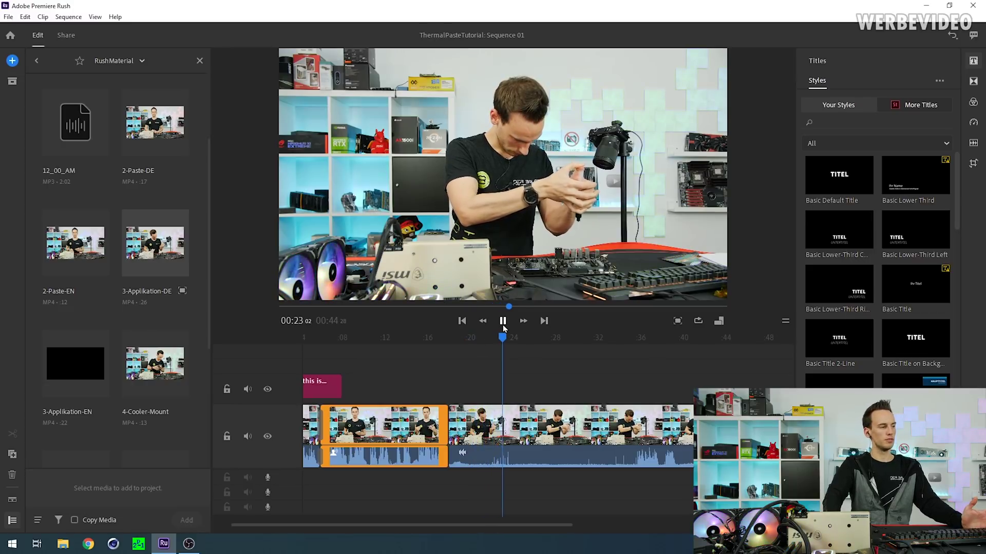
Add the 12_00_AM music to the audio track from about 00:16 and play from 00:15 to check it
click(503, 324)
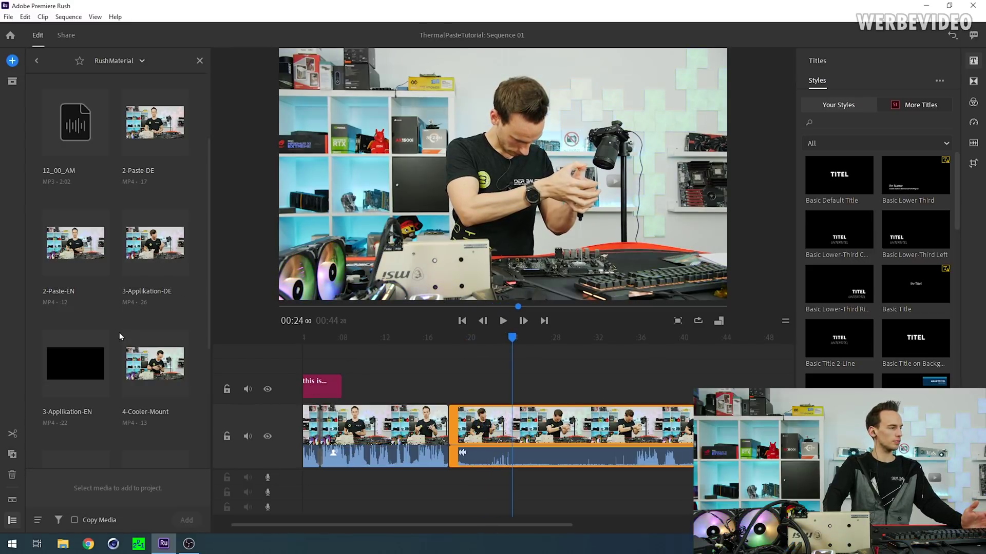
click(76, 122)
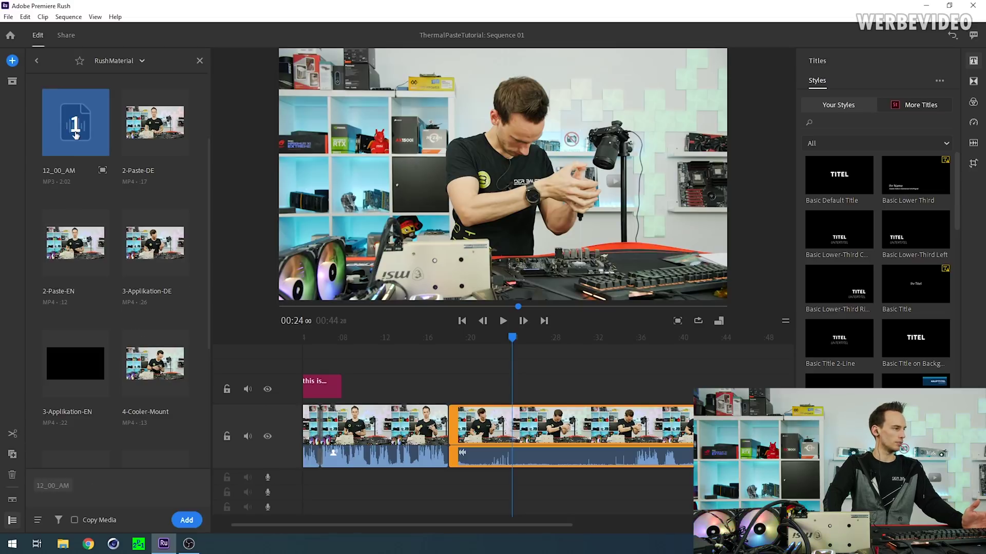
drag(353, 400, 430, 483)
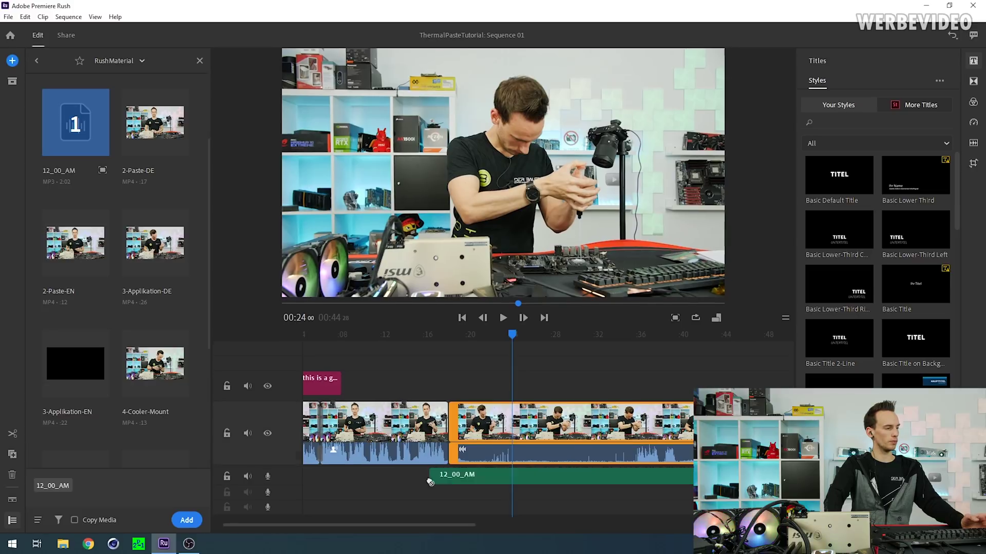
click(444, 336)
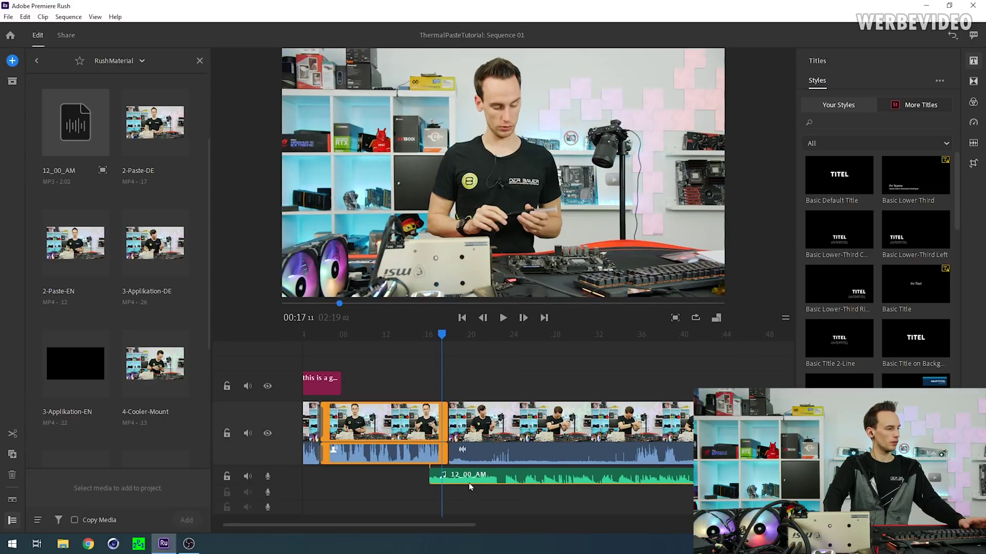
click(426, 333)
click(503, 318)
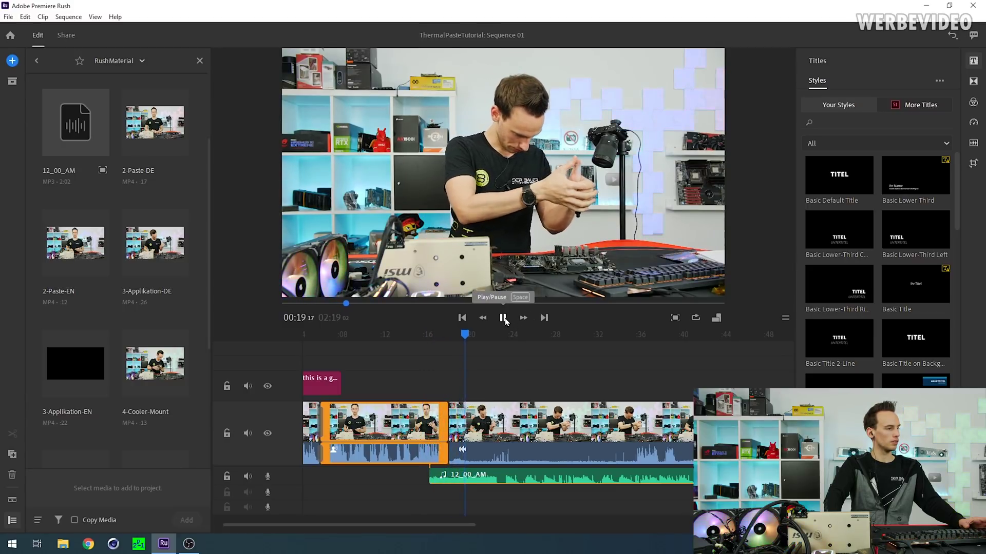
click(510, 478)
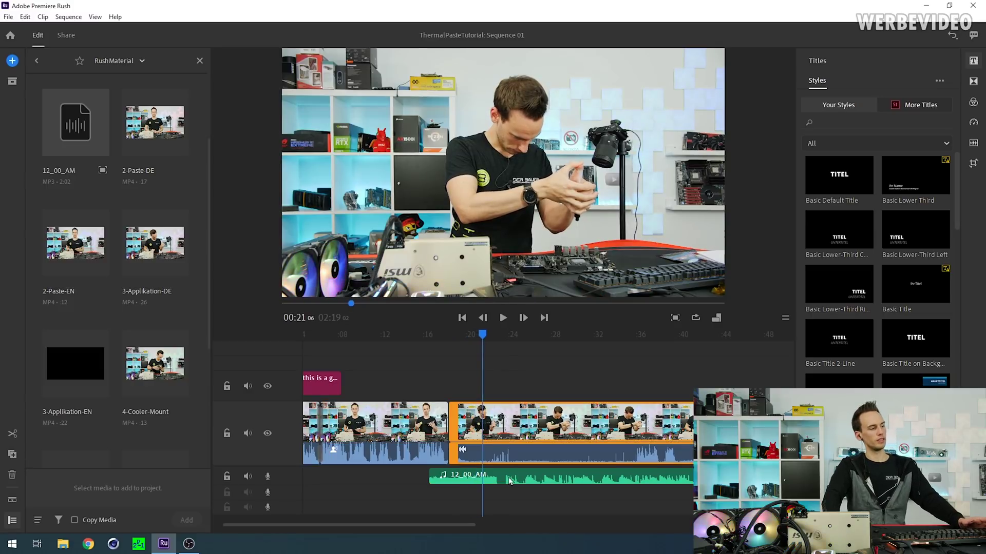
Turn Auto volume off and Auto duck on for the 12_00_AM music, then play from 00:15
click(499, 481)
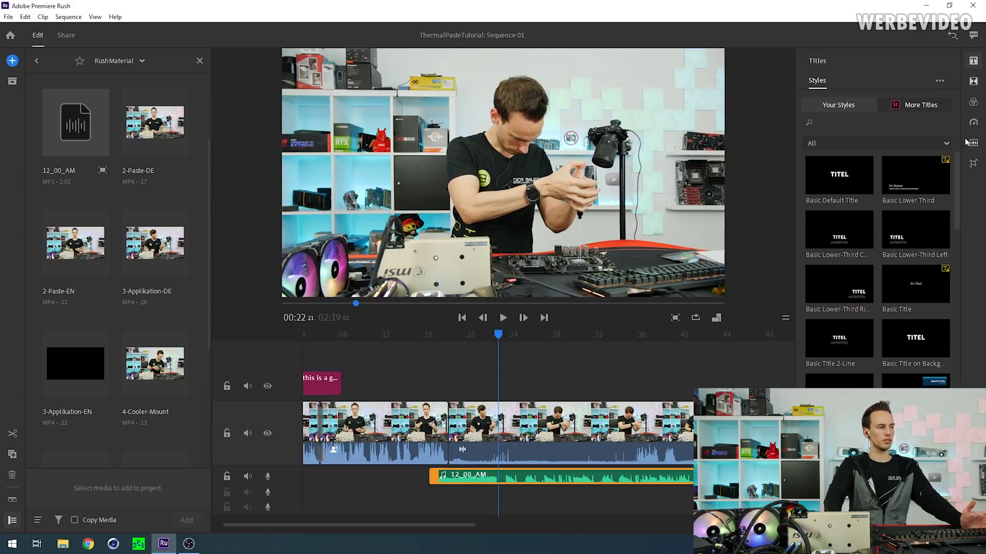
click(436, 338)
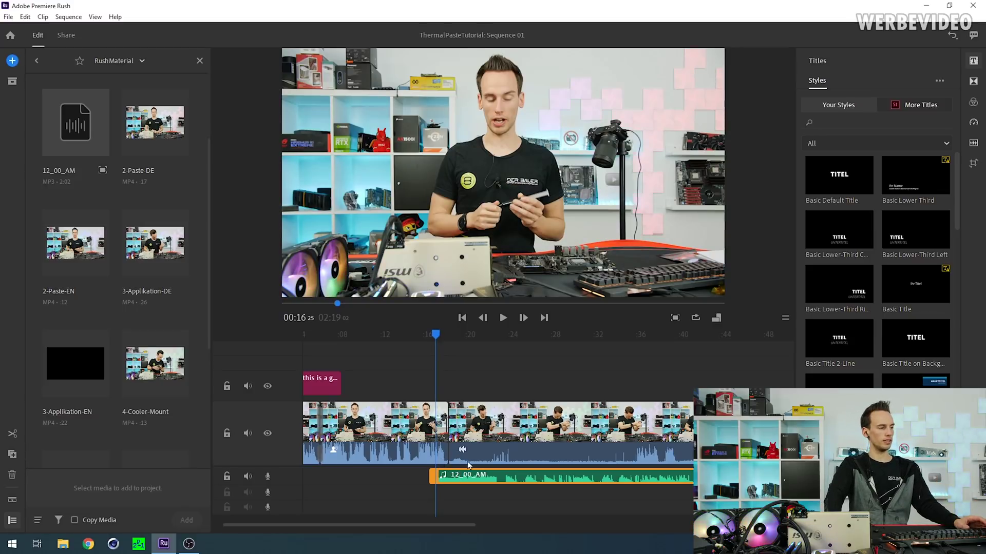
click(462, 481)
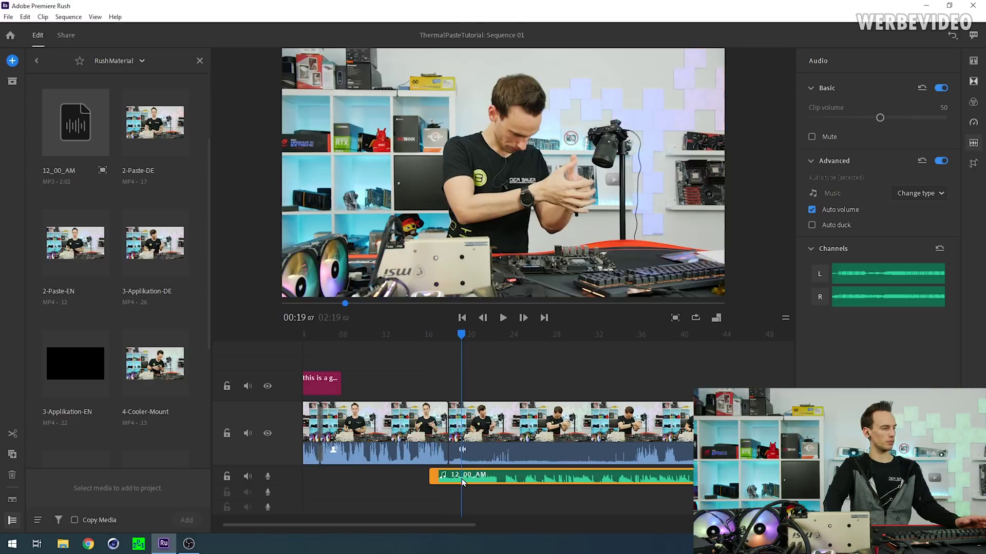
click(812, 210)
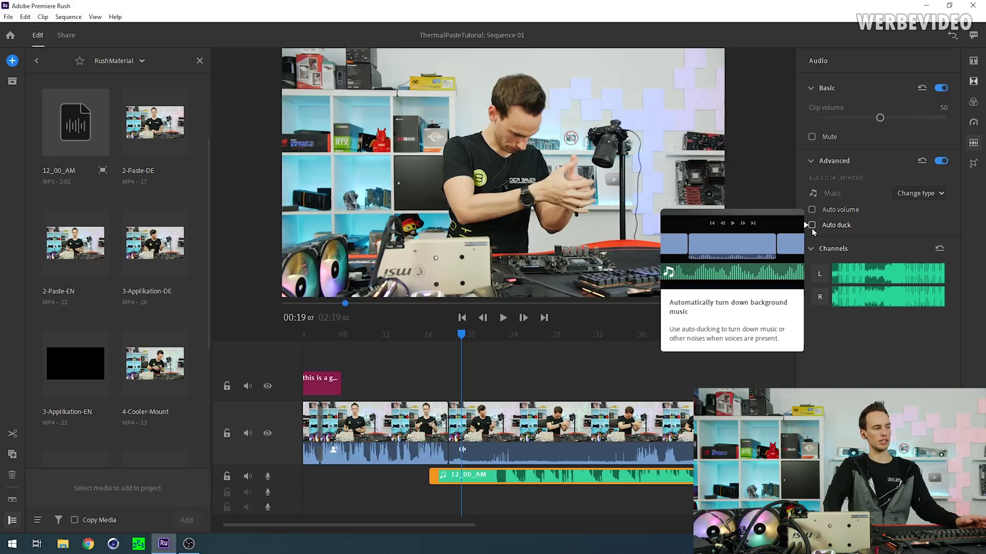
click(812, 226)
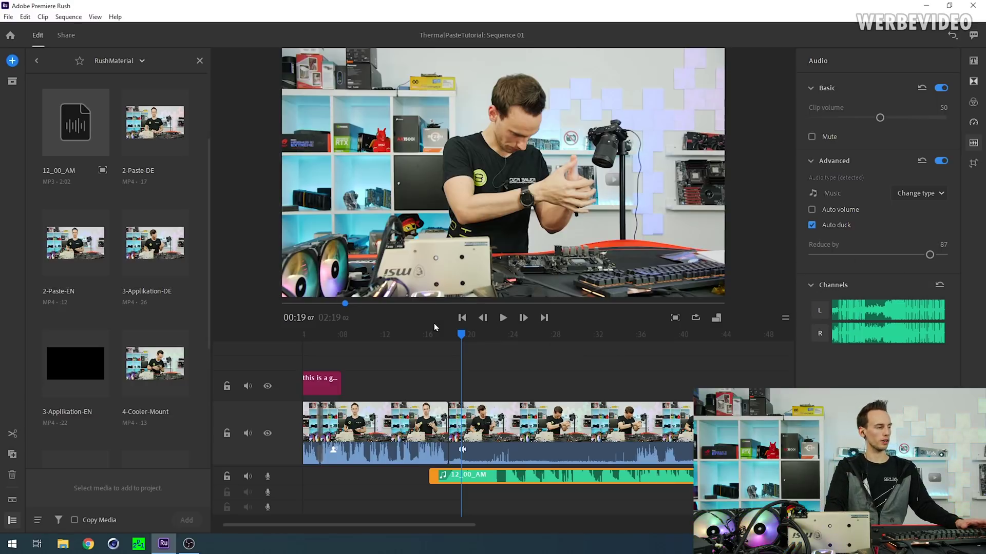
drag(456, 336, 416, 334)
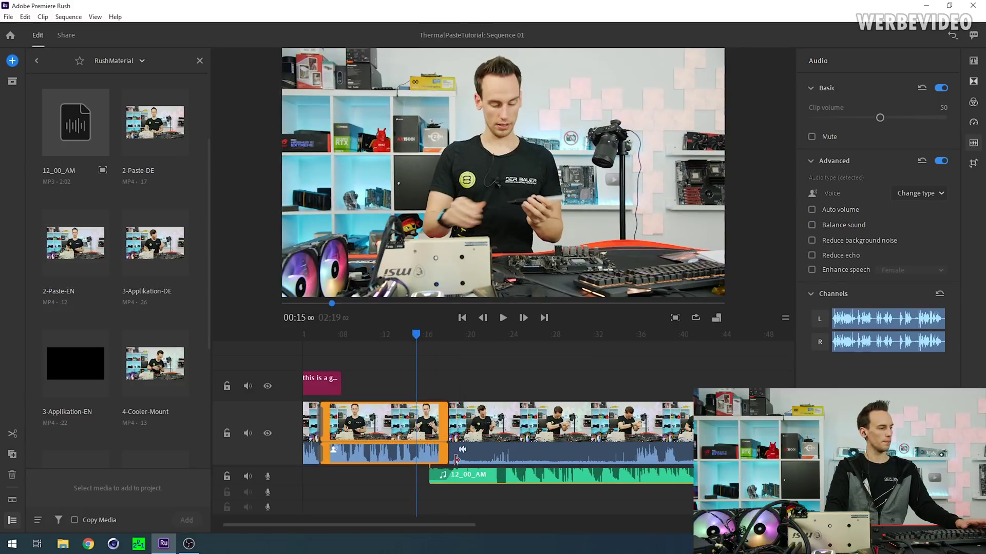
key(space)
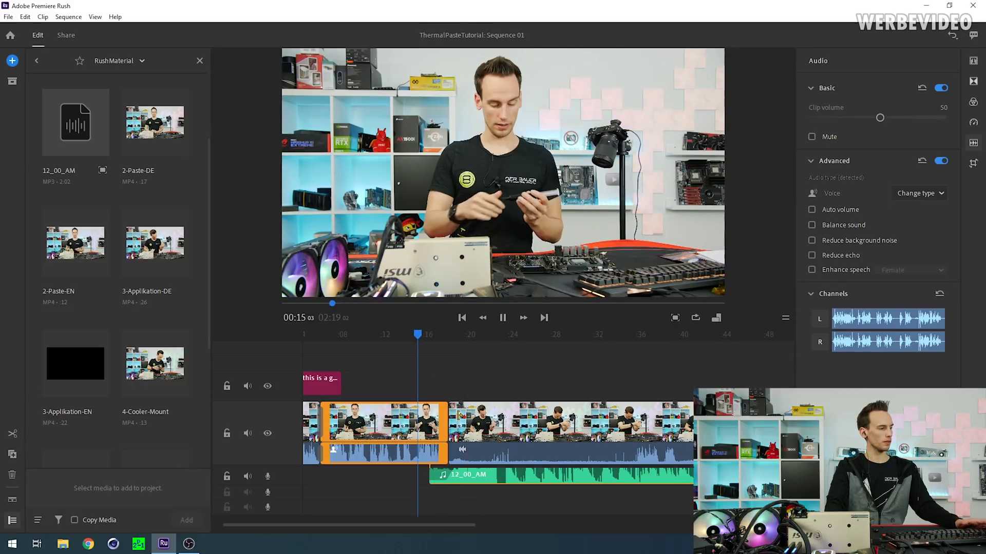
Split the second clip at 00:25:29 and play past the cut
click(504, 318)
drag(551, 348, 536, 348)
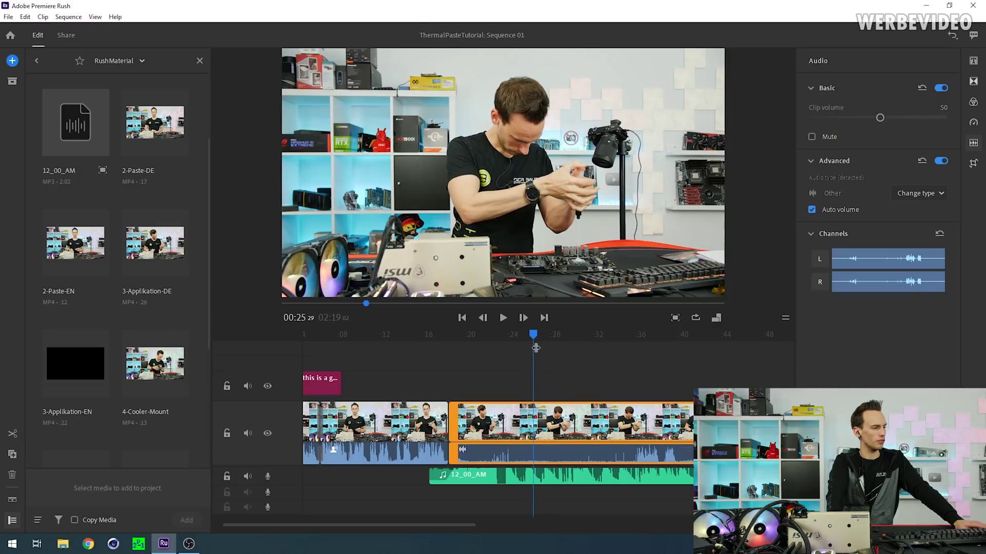
key(s)
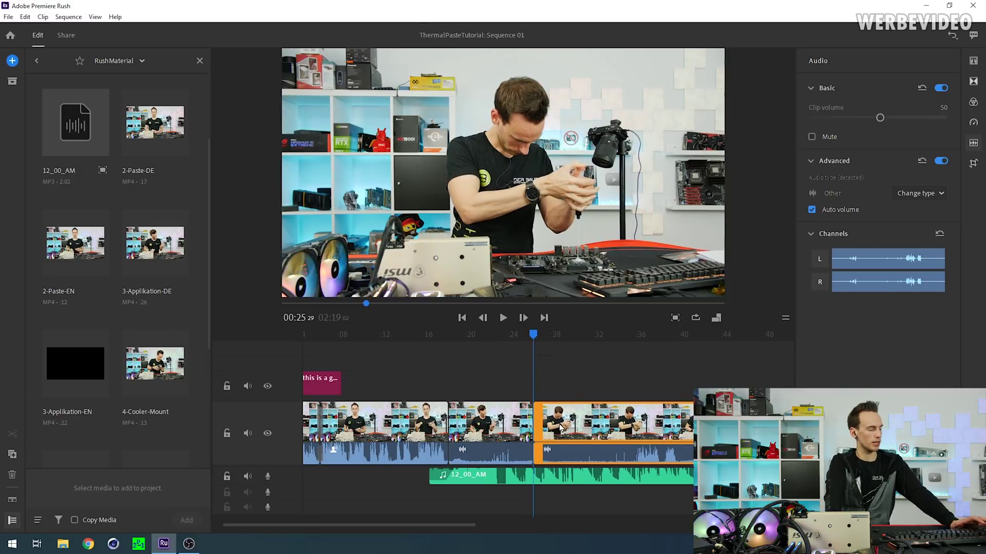
key(space)
key(space)
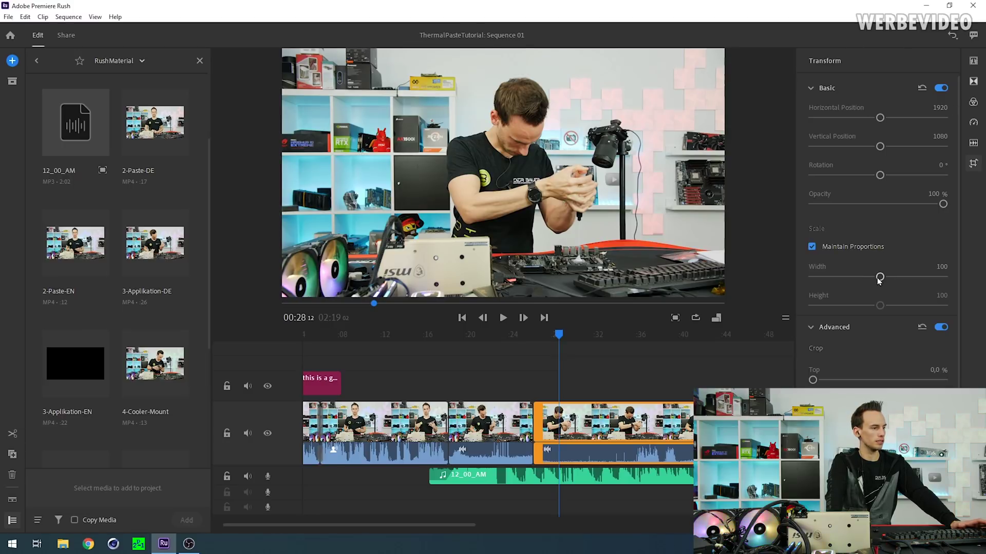
Scale the latter piece to 200% and reposition it to 862 horizontal, 43 vertical to frame the hands
drag(880, 280, 971, 273)
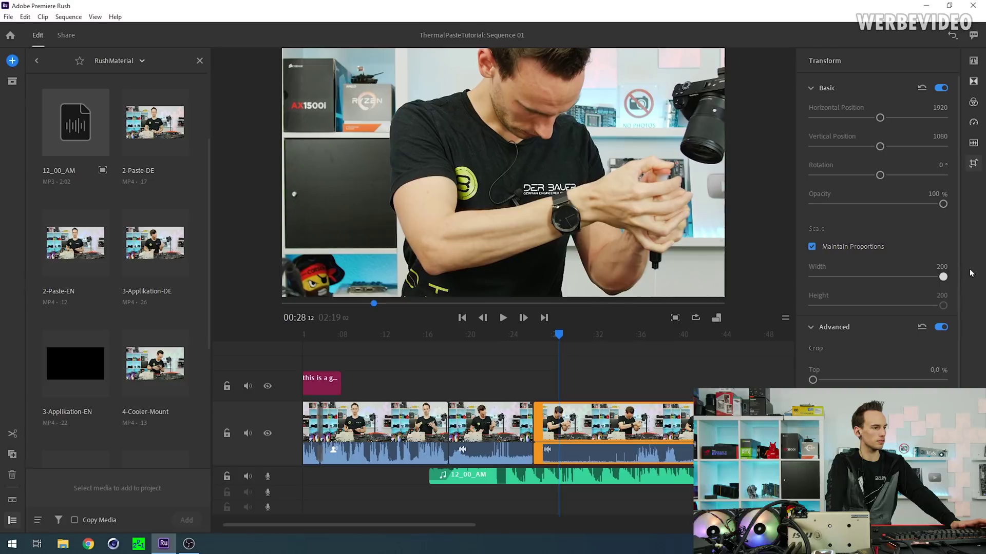
drag(881, 118, 846, 146)
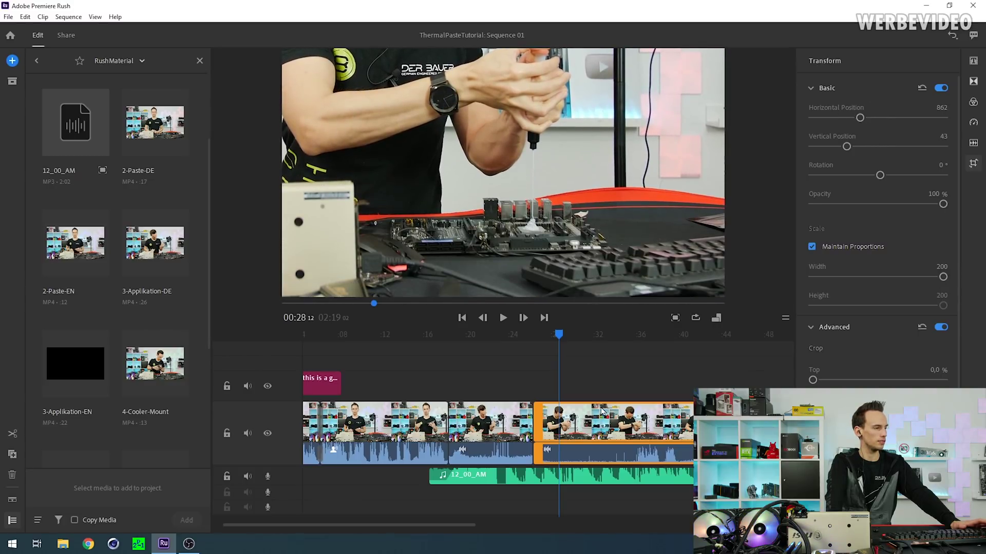
key(space)
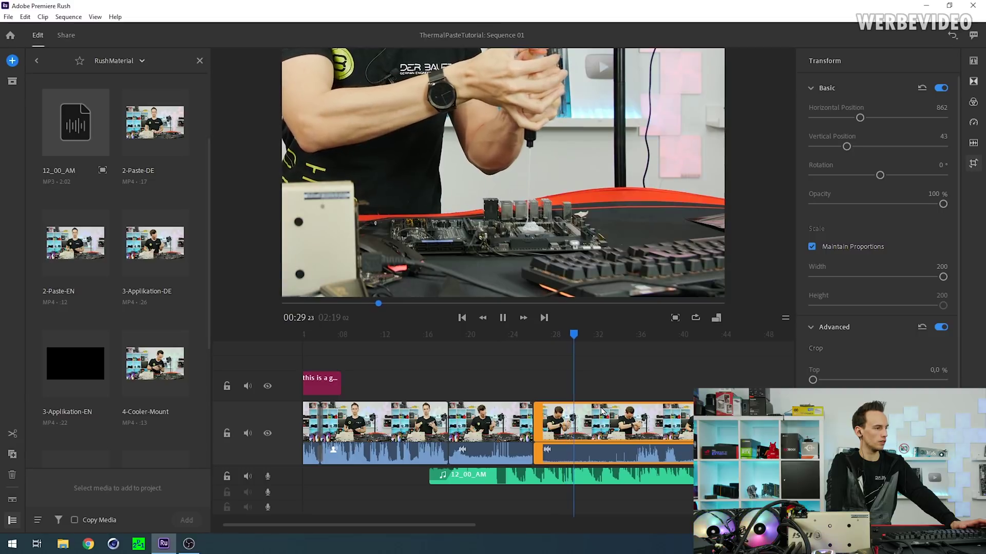
key(space)
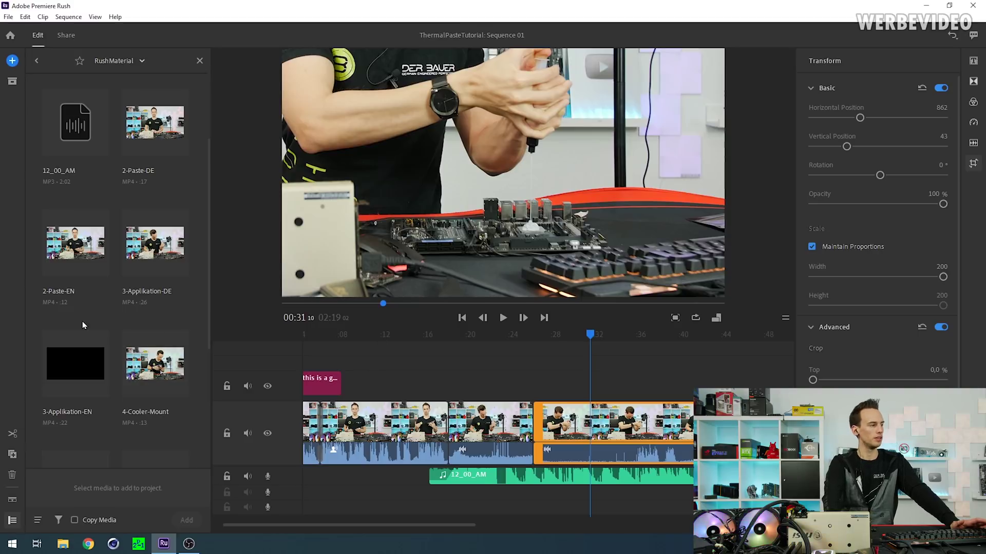
scroll(84, 320, down, 4)
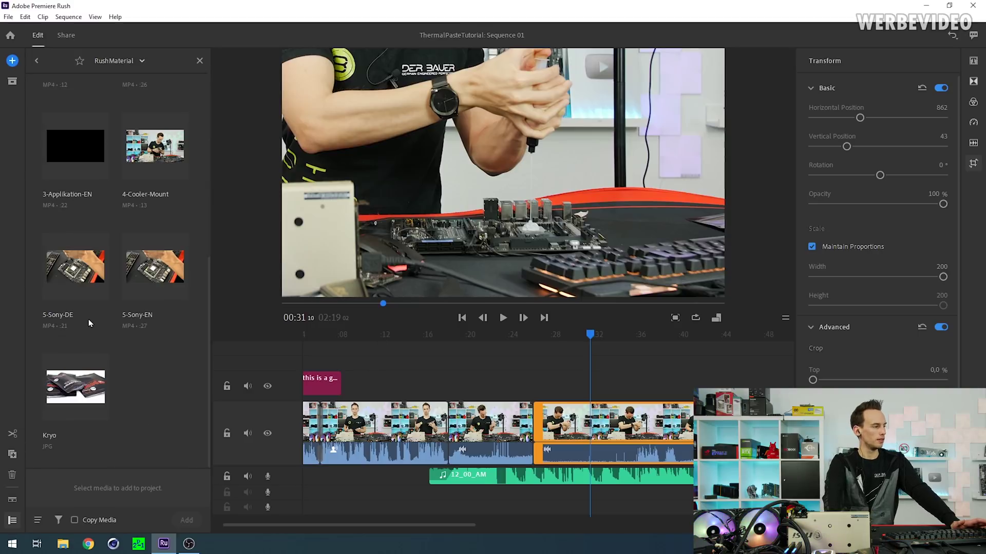
Add the 5-Sony-EN clip as an overlay on an upper video track around 00:26
click(148, 262)
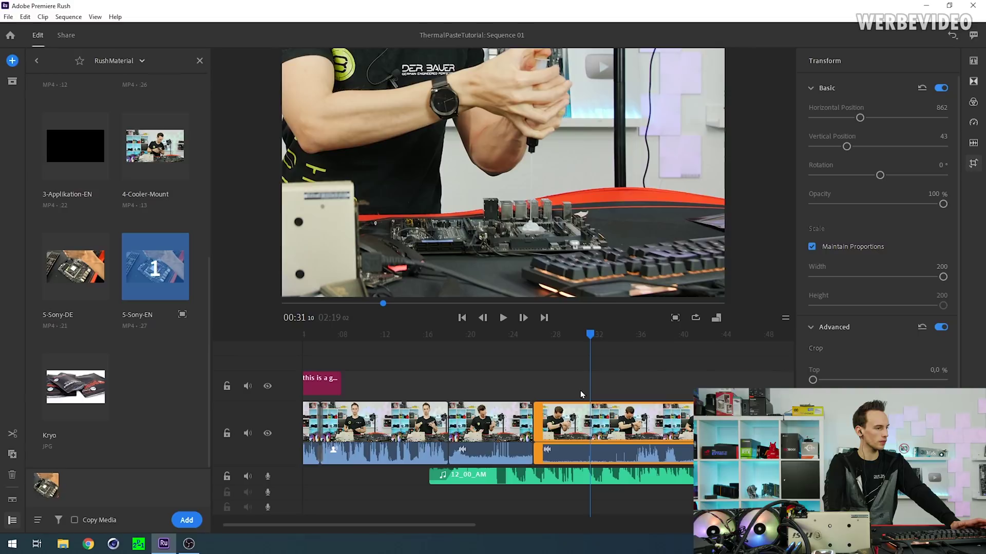
drag(581, 394, 619, 390)
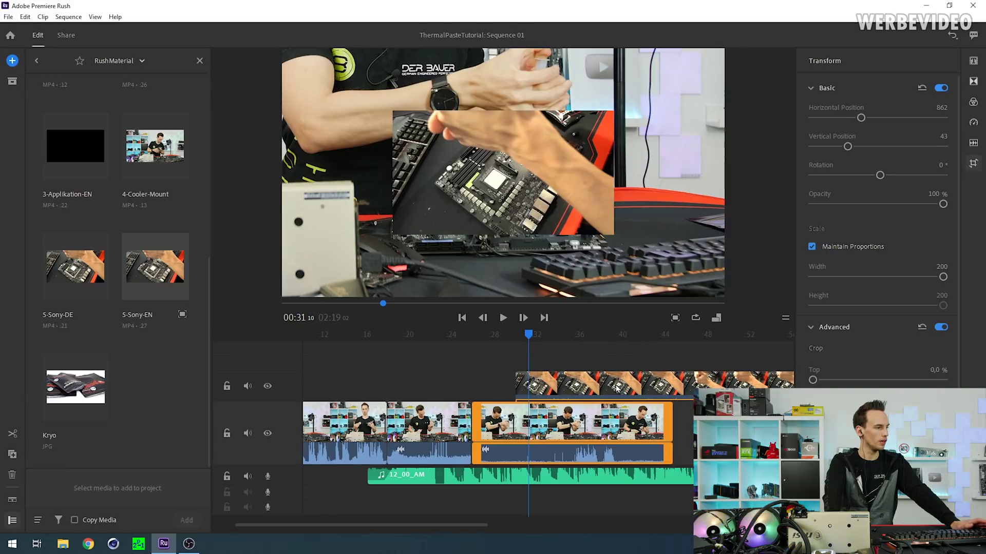
click(590, 380)
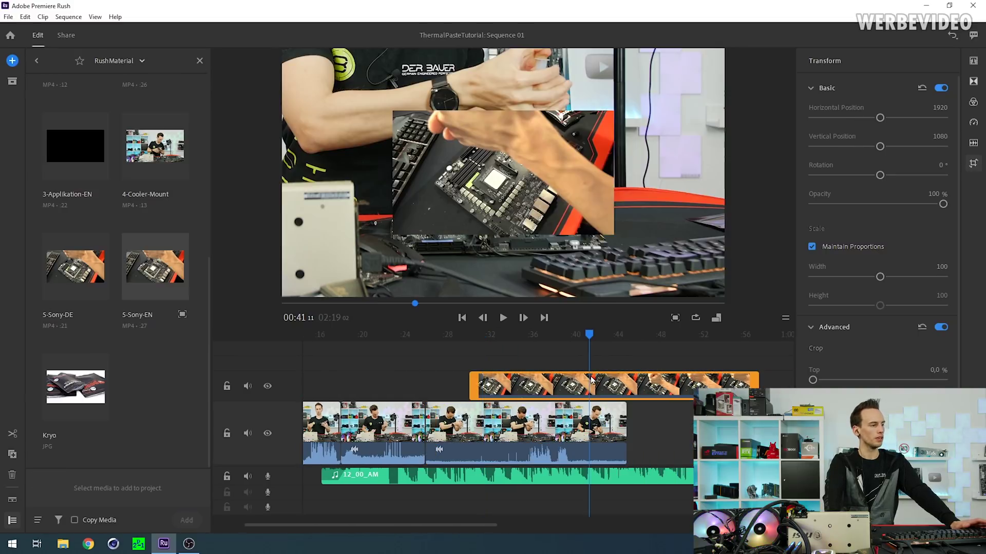
click(505, 335)
click(542, 384)
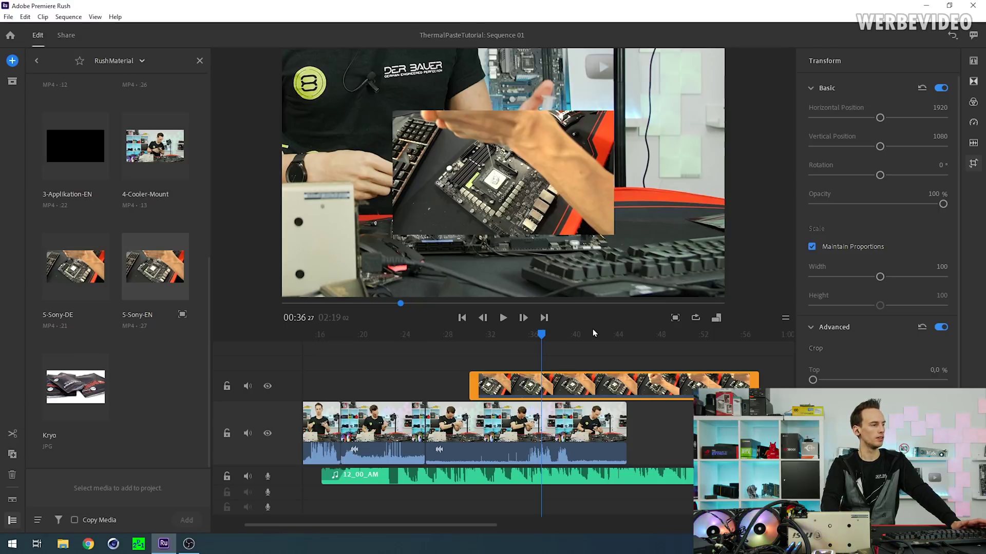
Scale the 5-Sony-EN overlay to 200% width and height to fill the frame, then play back to review
drag(542, 334, 533, 335)
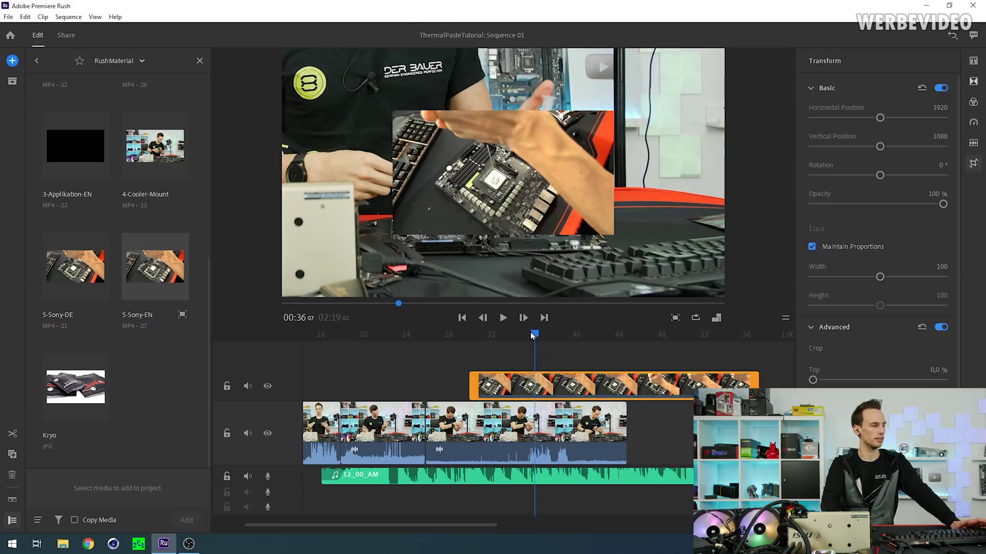
click(554, 384)
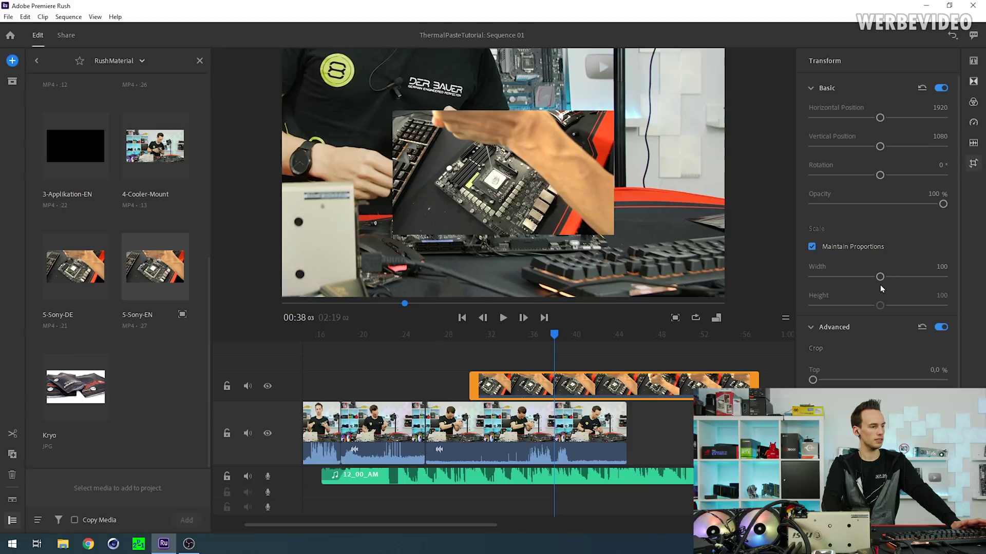
drag(880, 277, 943, 277)
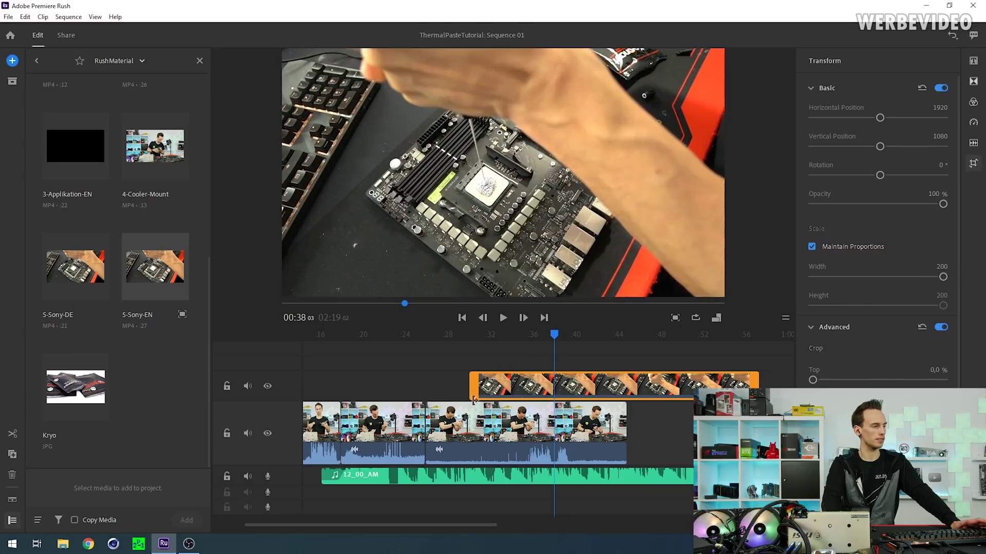
click(464, 424)
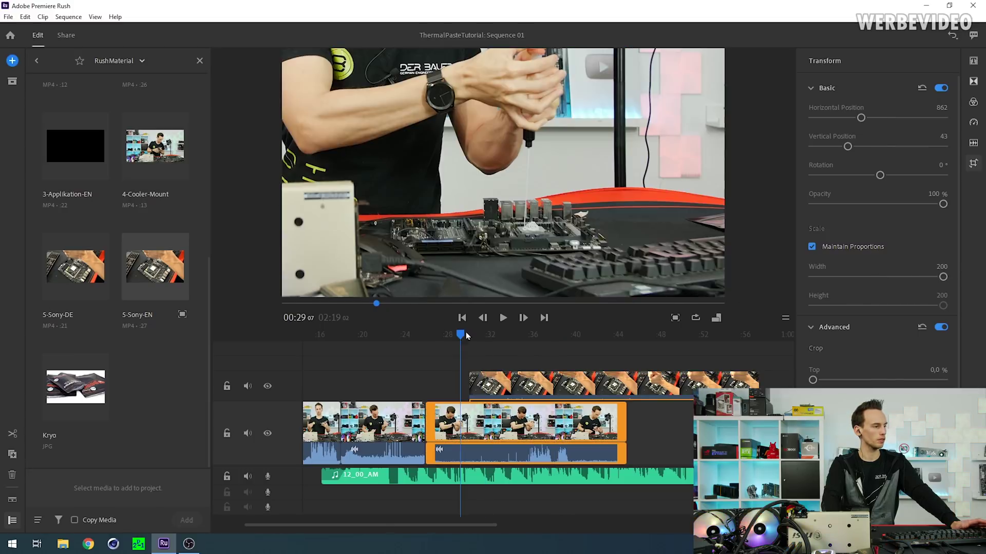
click(503, 318)
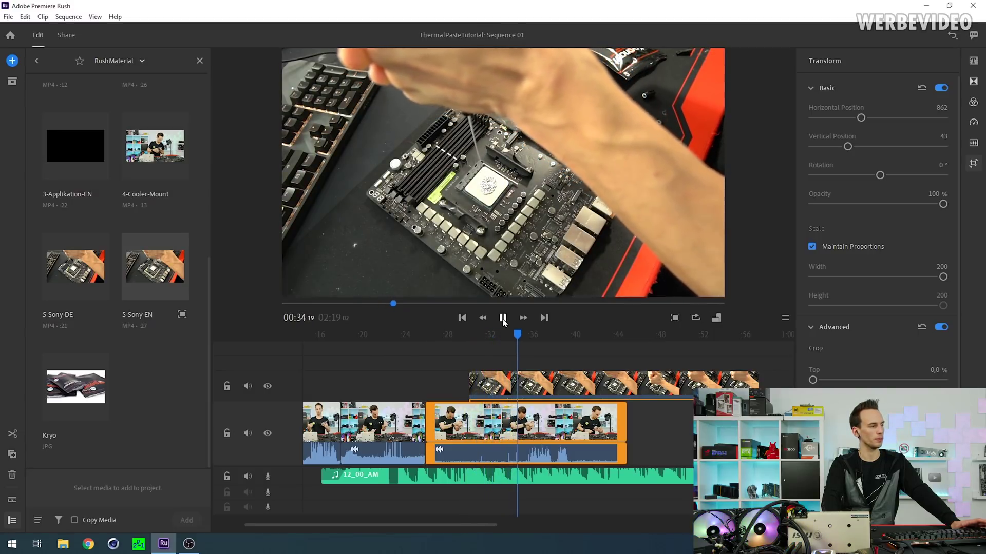
click(503, 318)
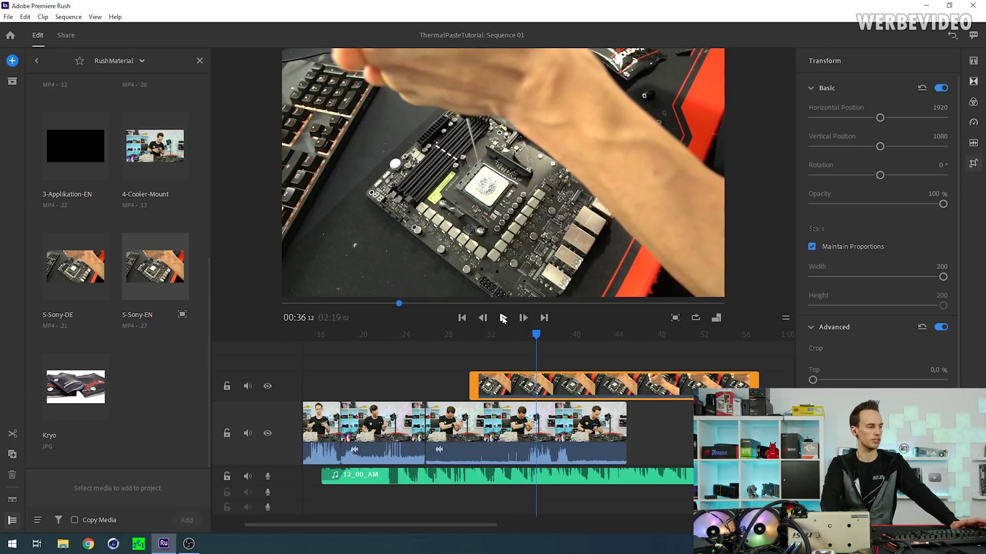
click(455, 424)
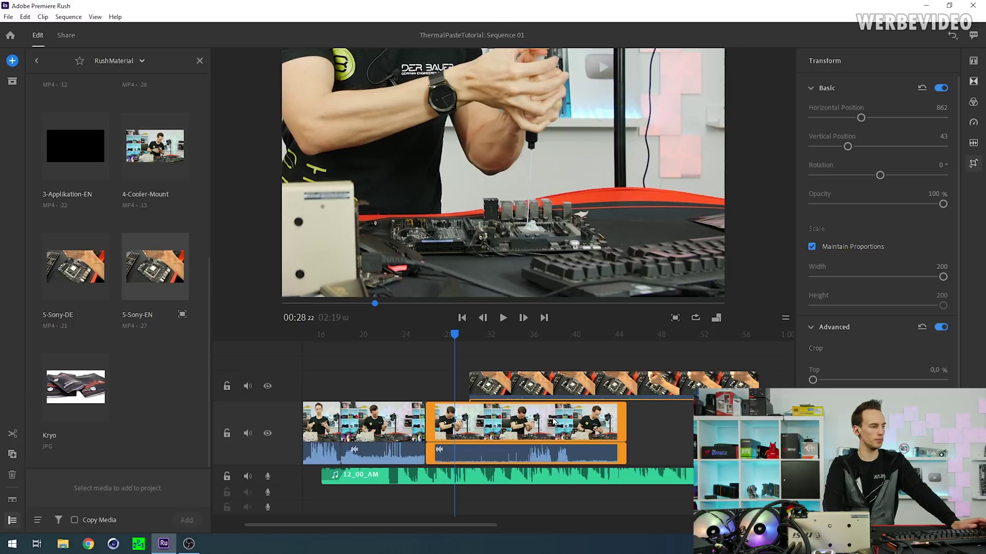
scroll(552, 416, down, 2)
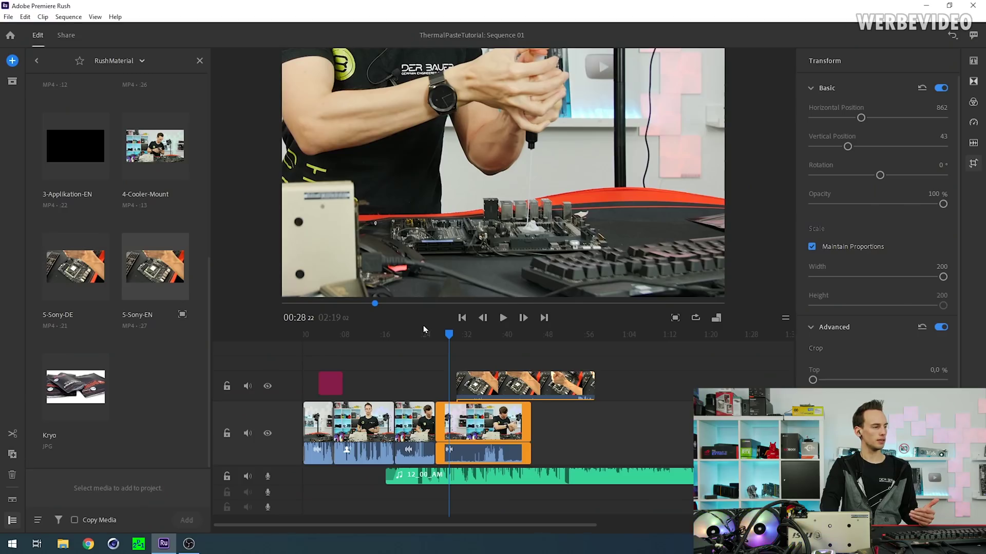
click(418, 335)
Play from 00:22 and check the preview quality in the view options
click(503, 318)
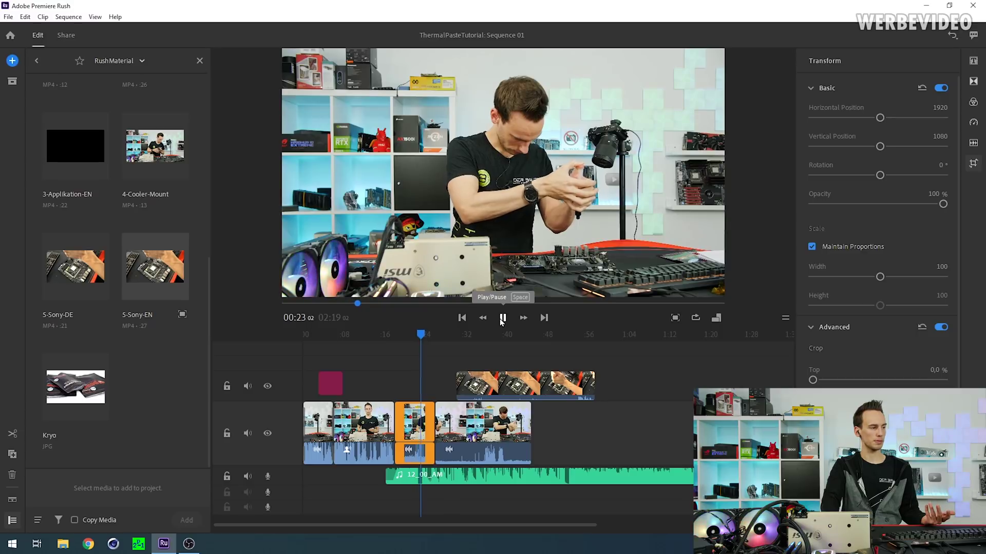
click(502, 319)
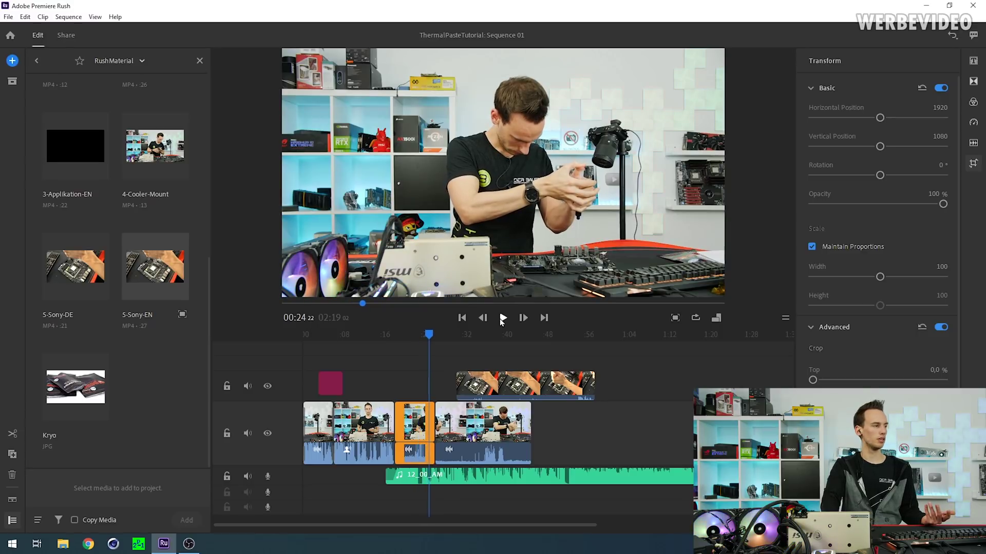
click(96, 17)
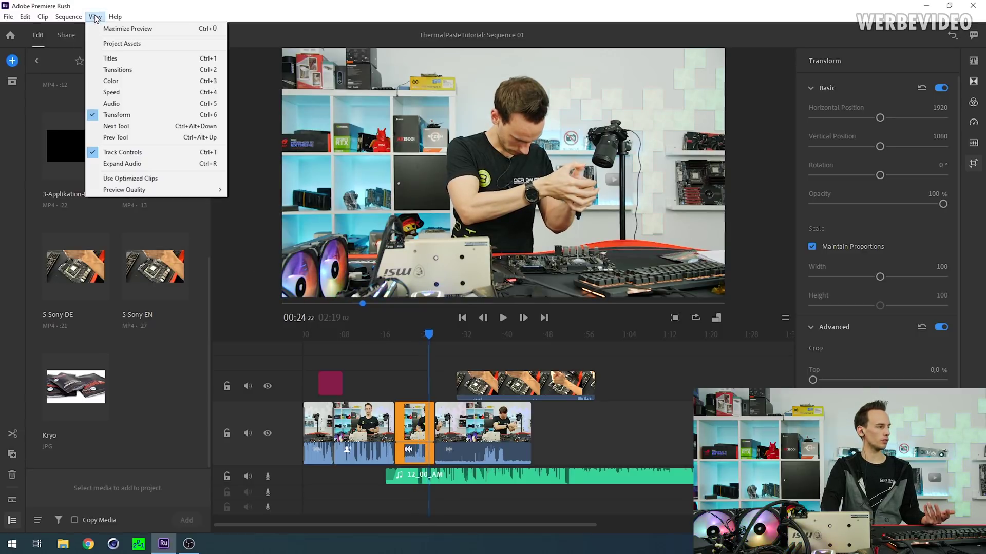
mouse_move(229, 190)
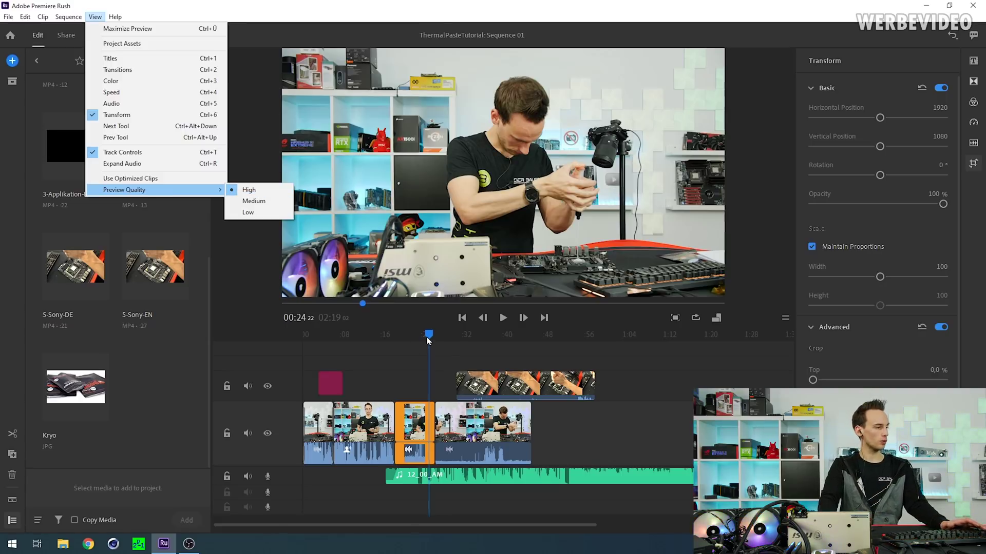
Mute the 12_00_AM music track and the main video track while playing from 00:21
drag(429, 340, 415, 340)
click(502, 318)
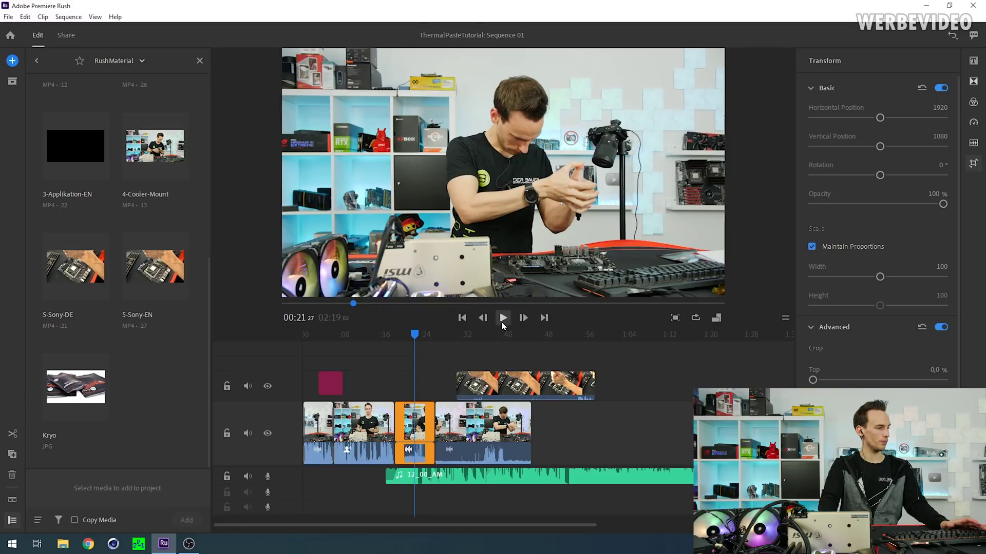
right_click(515, 546)
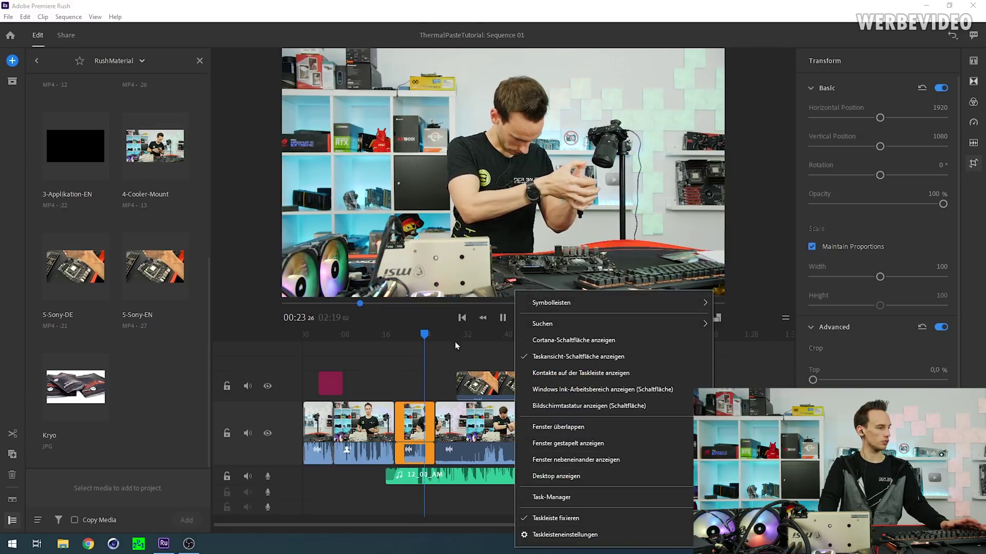
click(503, 318)
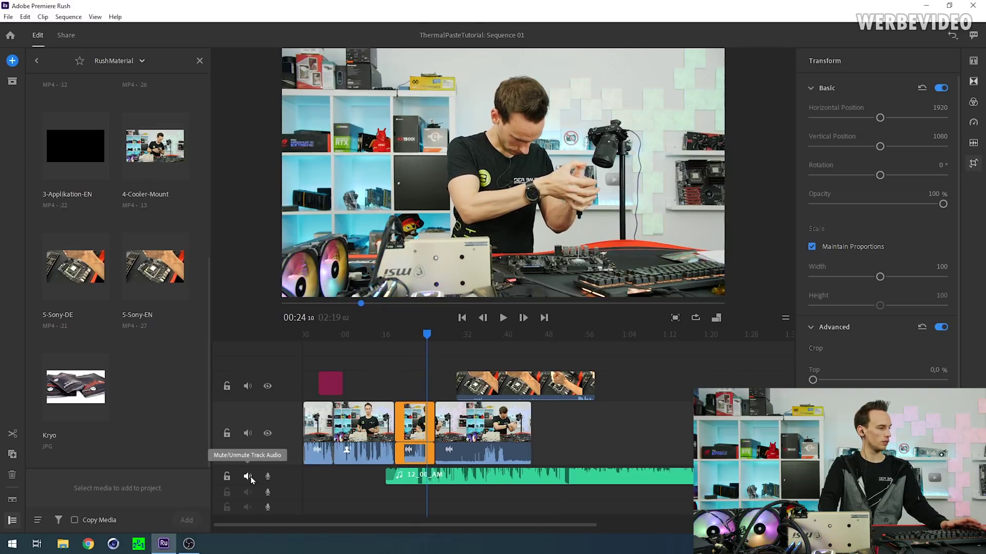
click(247, 477)
click(503, 318)
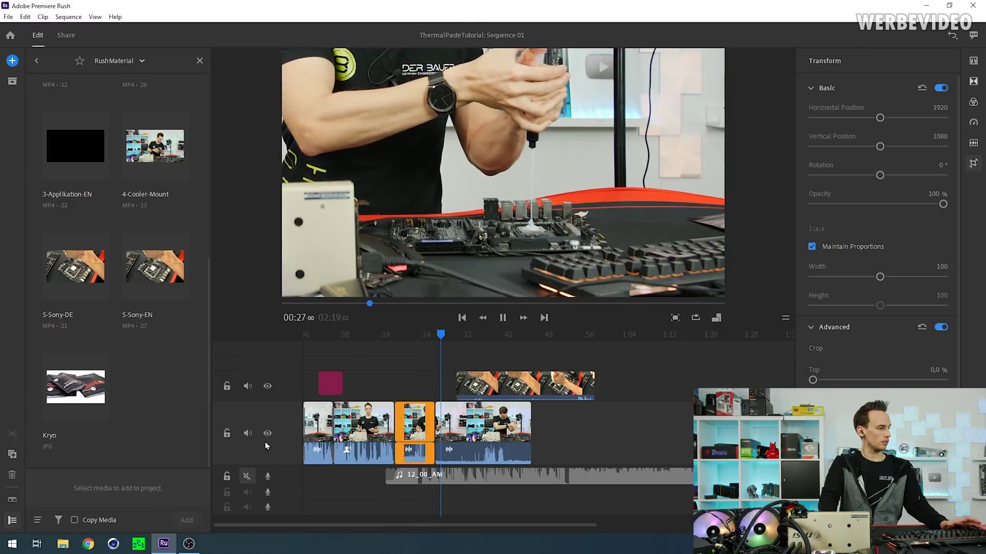
click(247, 433)
right_click(402, 540)
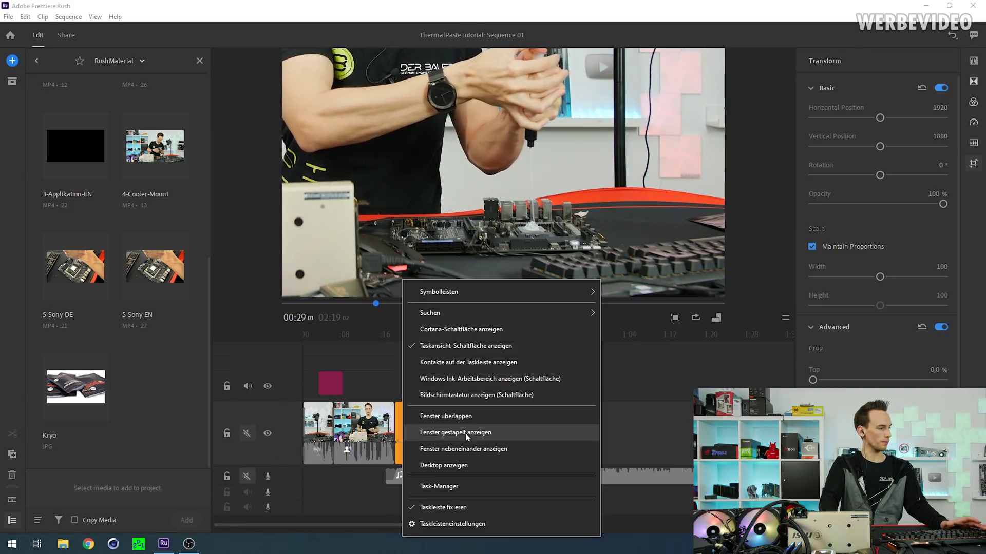
Launch Windows Task Manager from the taskbar menu to watch system load
click(441, 487)
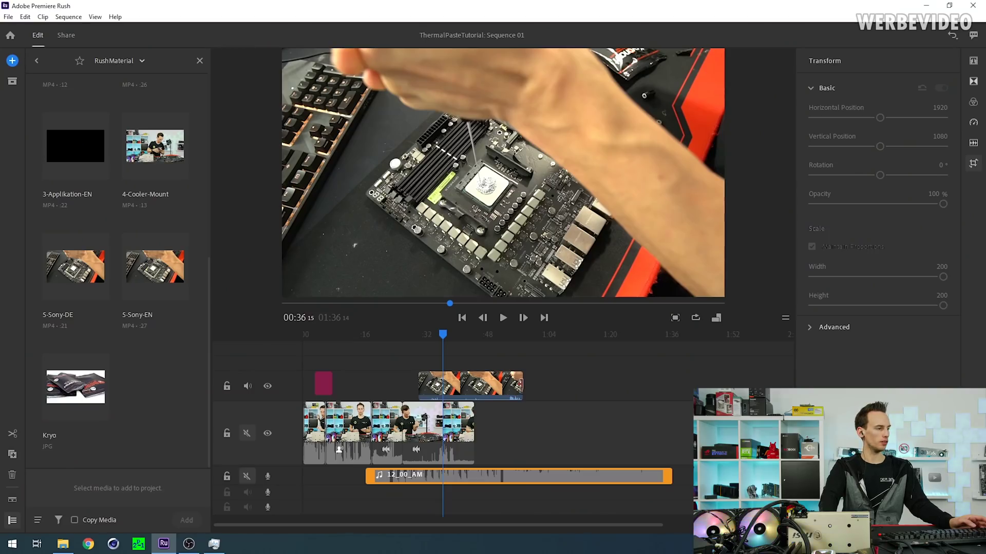
Trim the ends of the close-up overlay and 12_00_AM music back to the main video's end near 00:44
click(475, 338)
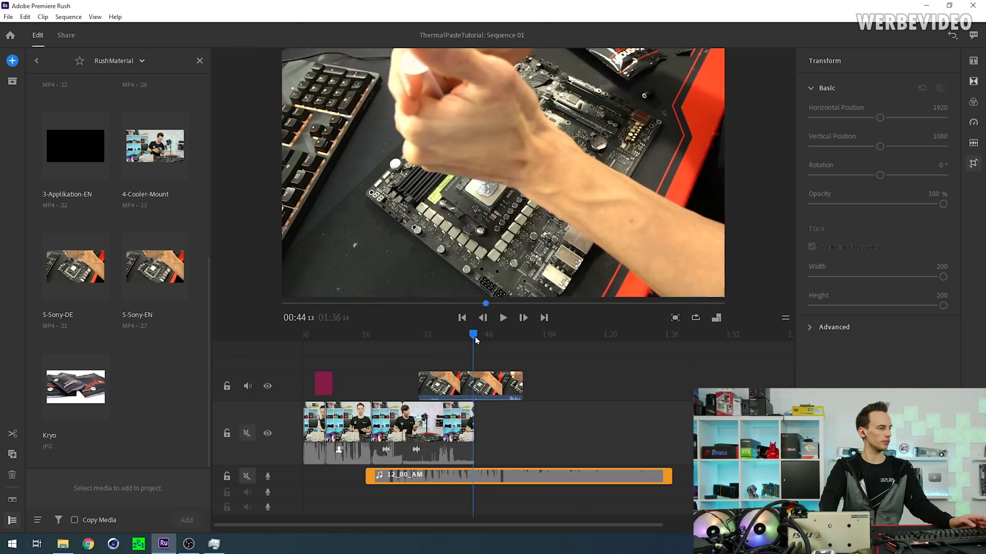
drag(477, 341, 463, 339)
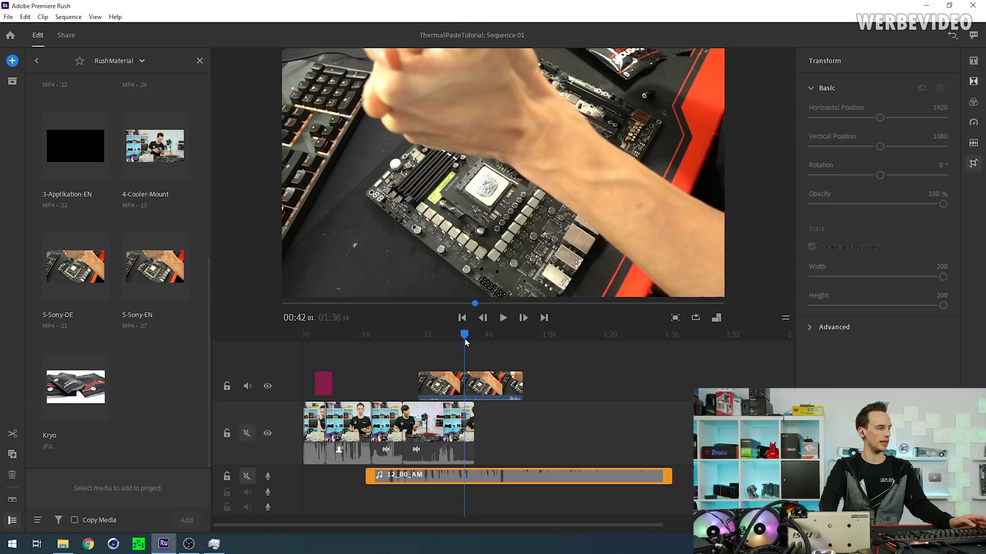
click(465, 430)
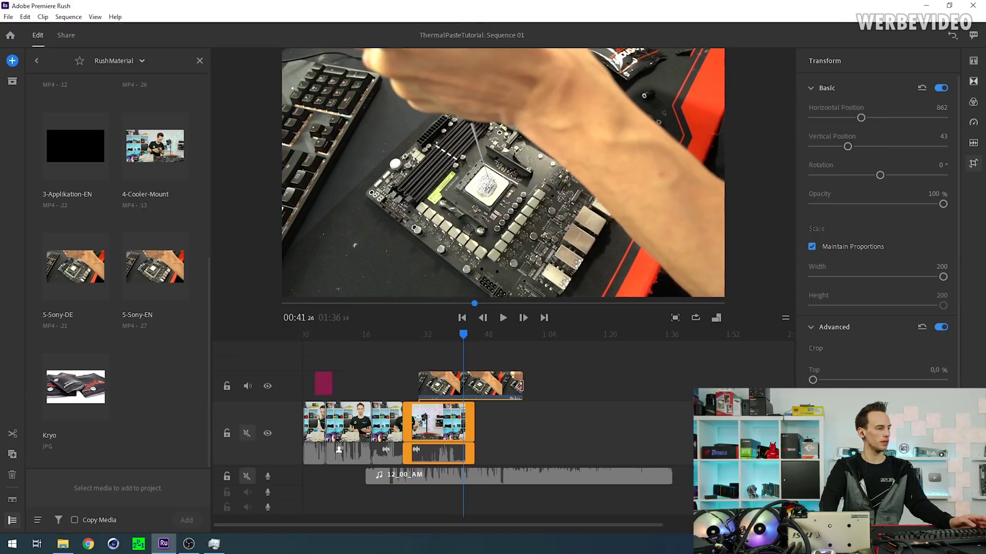
drag(522, 386, 473, 391)
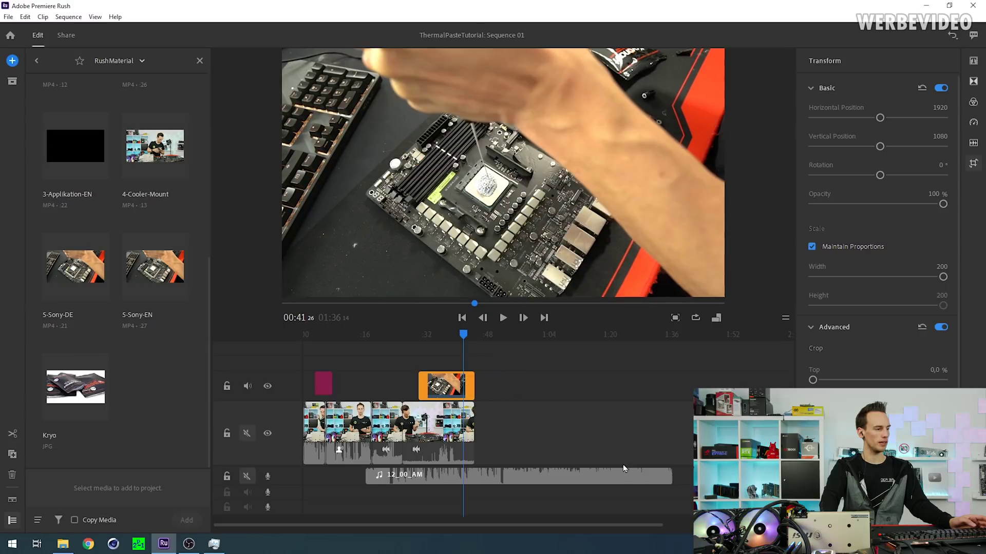
click(655, 474)
drag(669, 474, 471, 477)
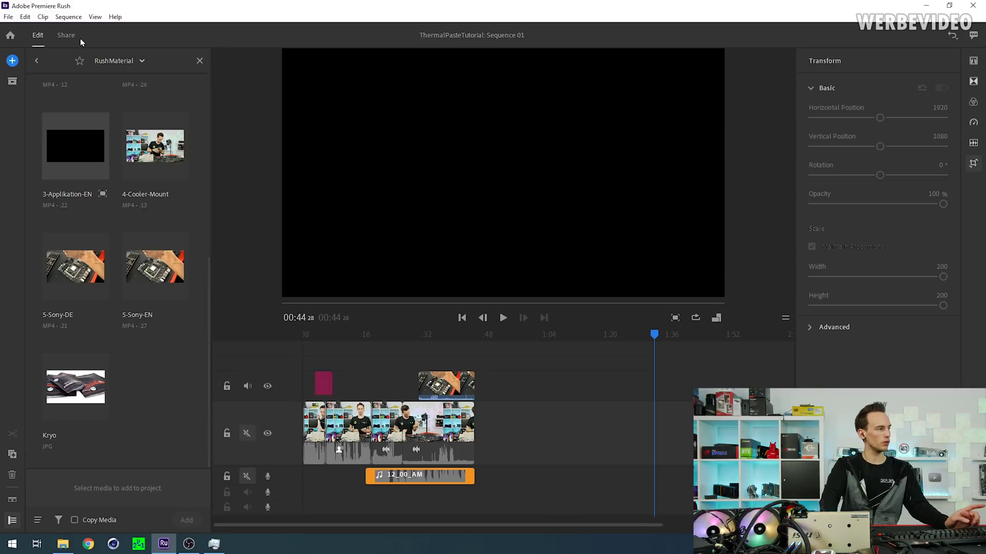
In Share's Advanced Settings, set the export preset to YouTube 2160p 4K Ultra HD (216 MB, 40 Mbps)
click(66, 38)
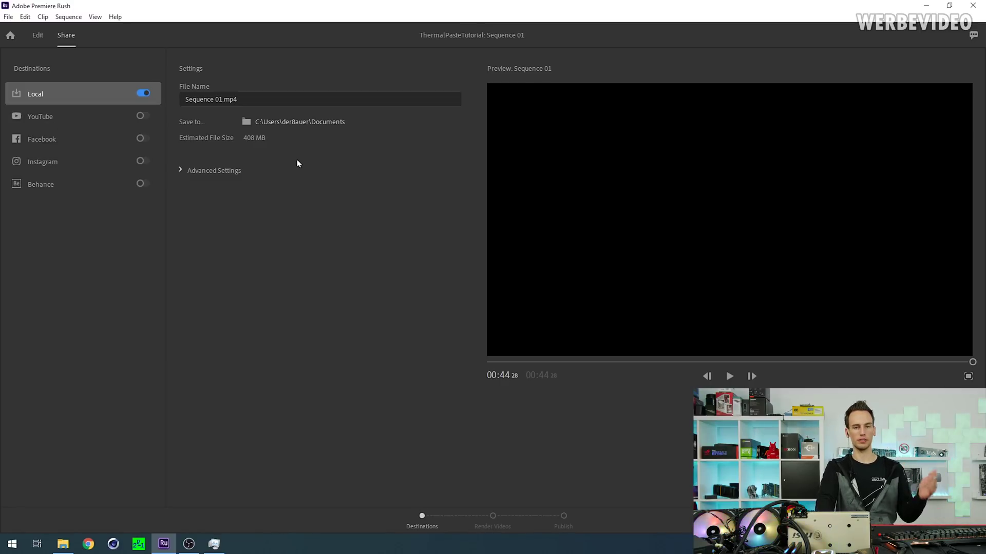
click(181, 171)
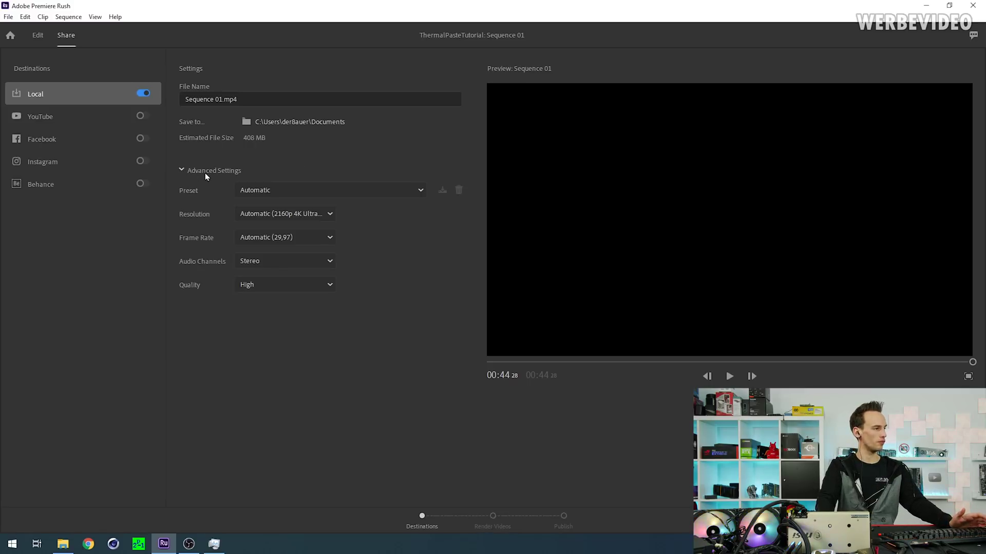
click(249, 190)
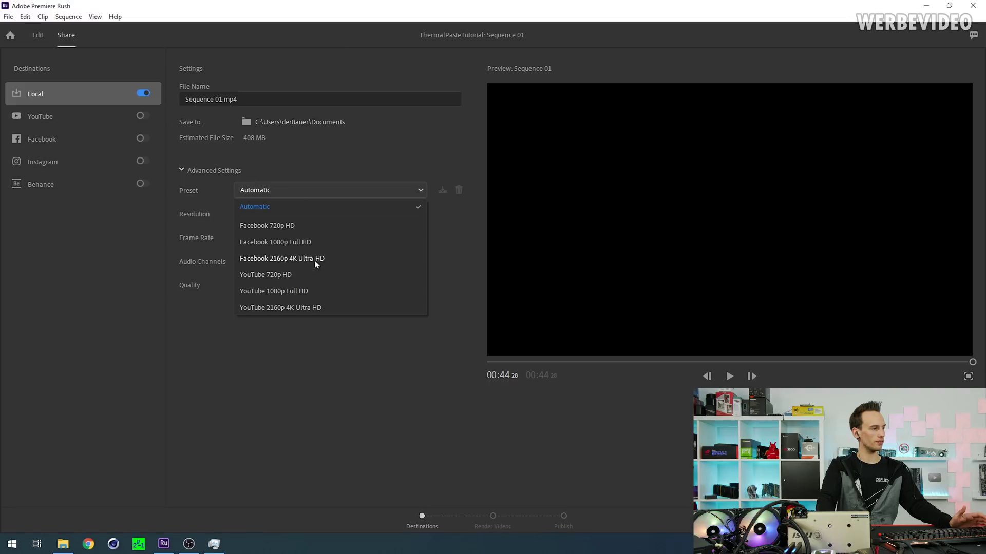
click(318, 307)
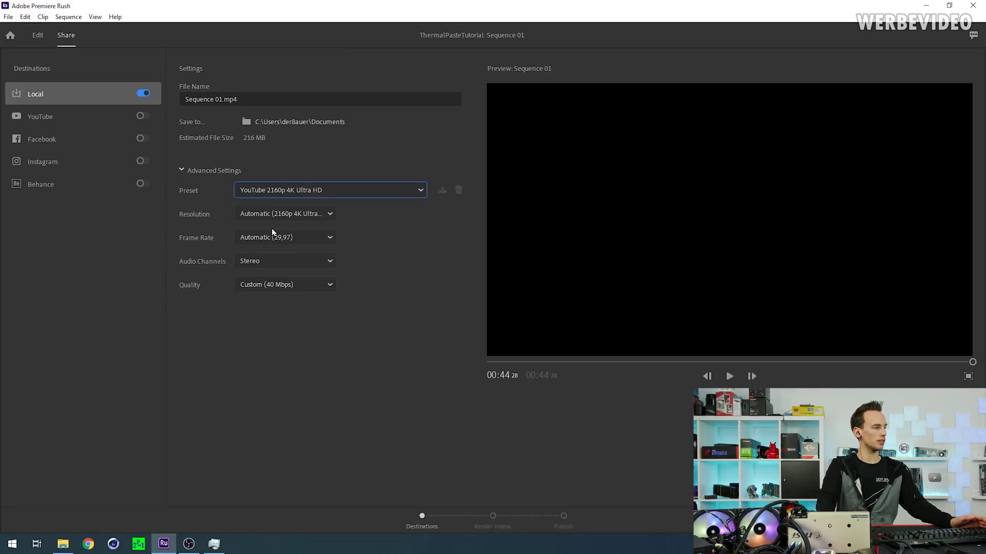